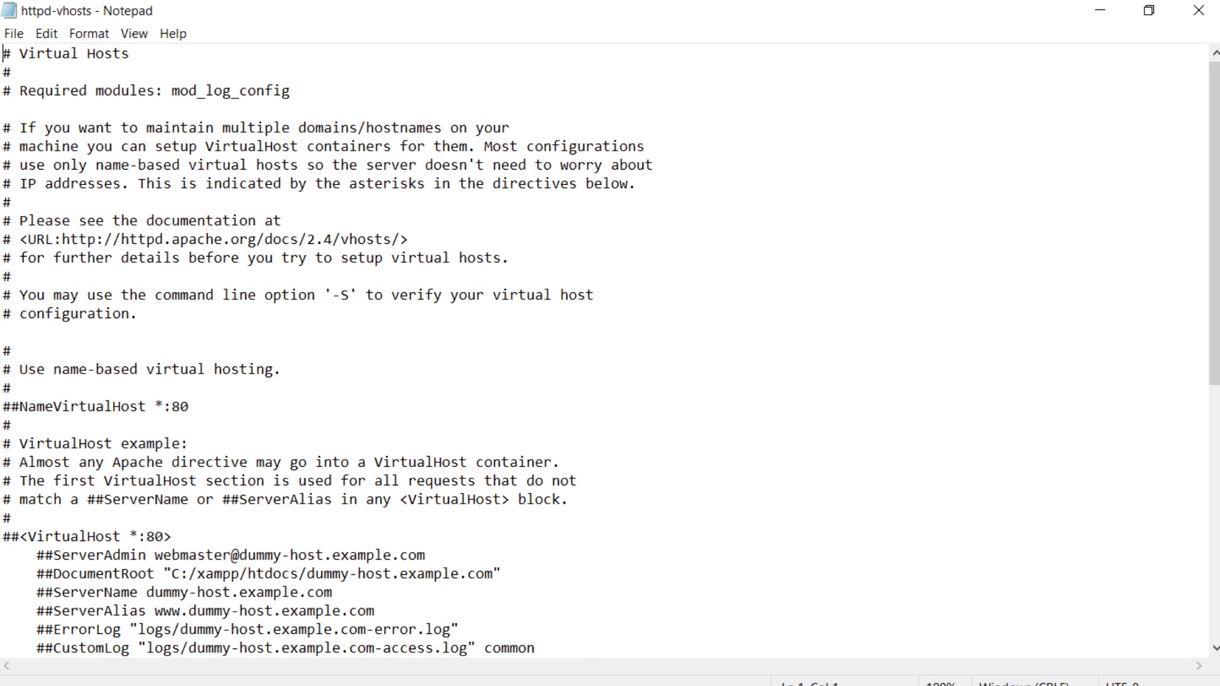
# Examine the SSL virtual host block for port 443 at the end of the httpd-vhosts file.
pyautogui.scroll(-8, 604, 349)
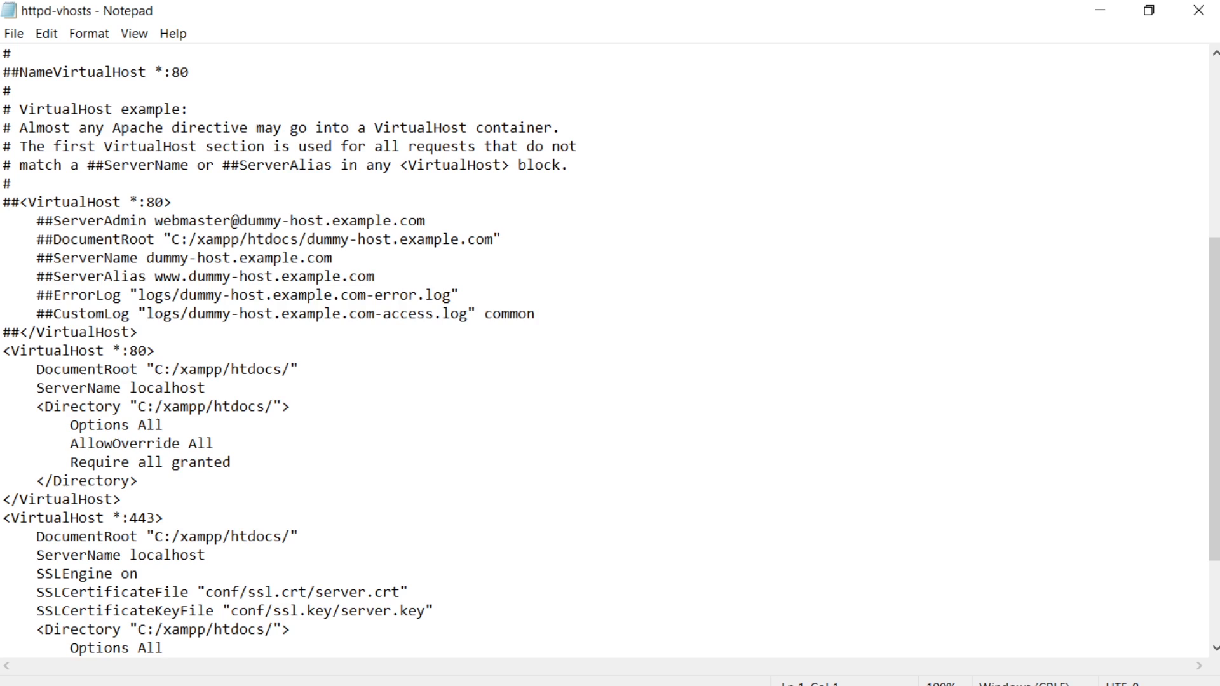
pyautogui.scroll(-1, 604, 350)
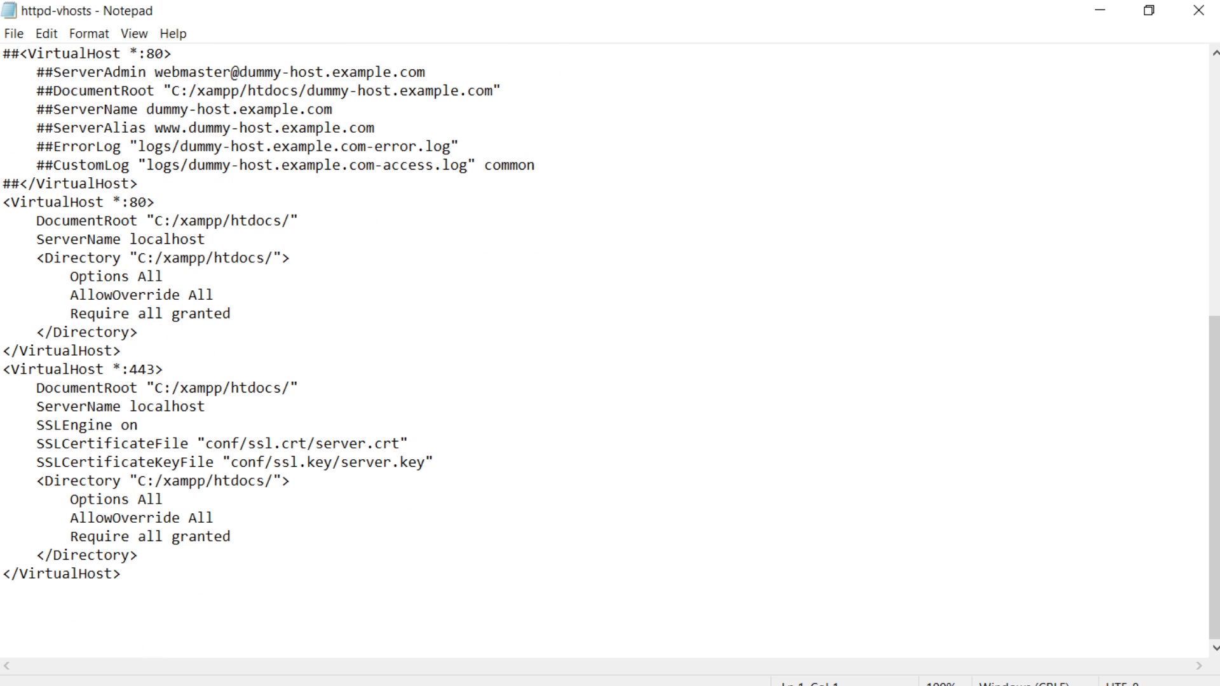
pyautogui.moveTo(122, 573); pyautogui.dragTo(3, 370)
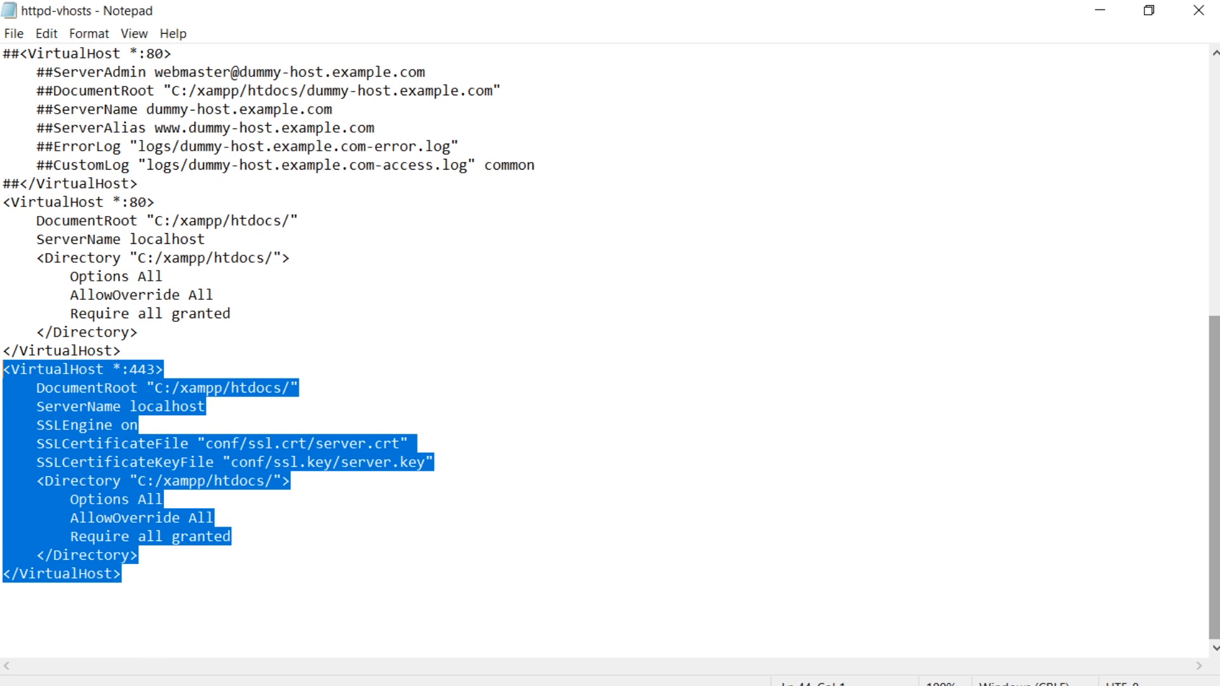
pyautogui.keyDown('ctrl'); pyautogui.scroll(11, 397, 283); pyautogui.keyUp('ctrl')
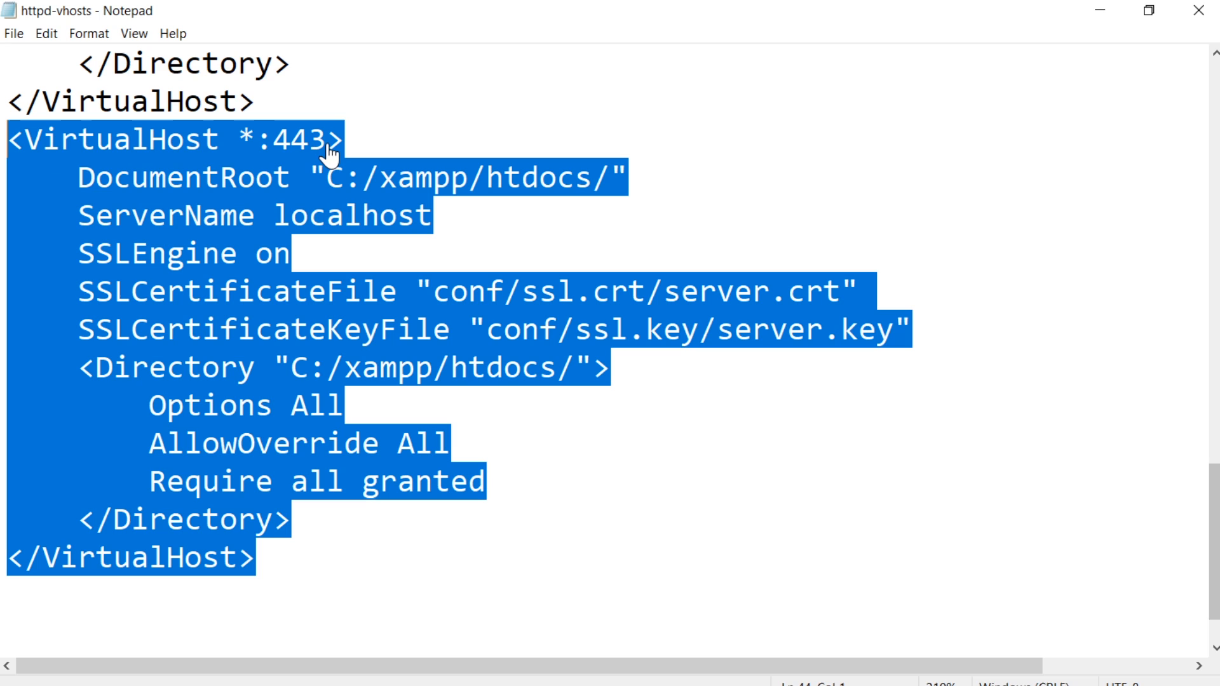
pyautogui.click(609, 188)
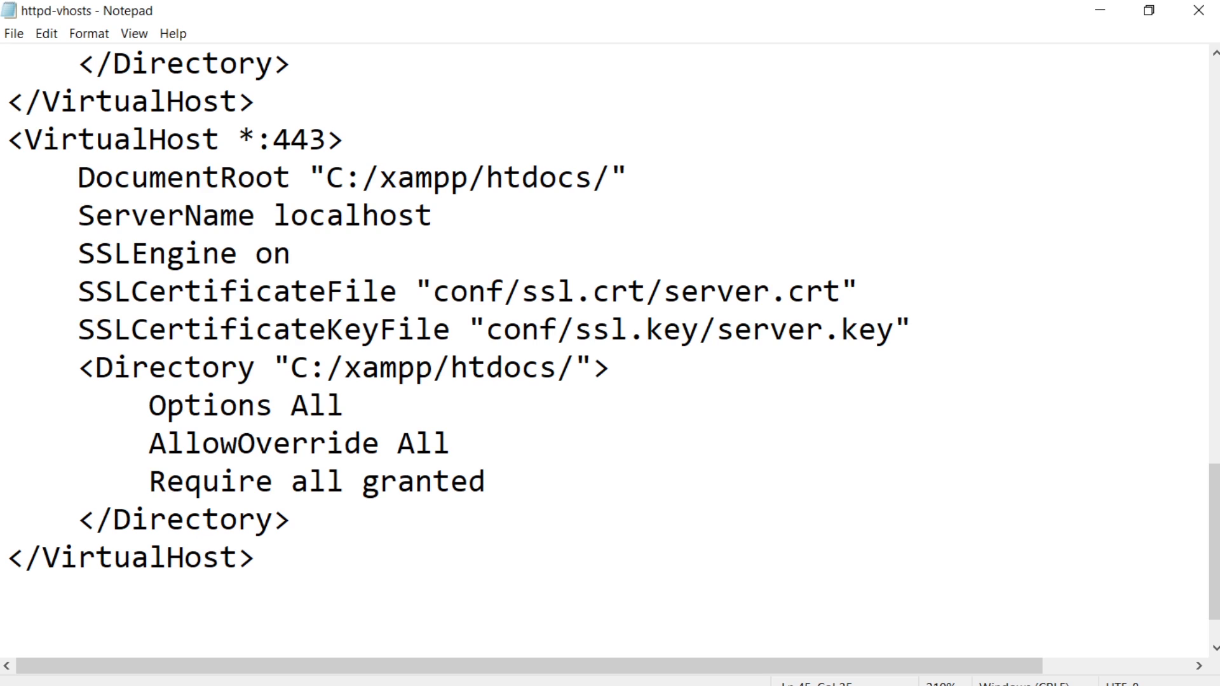
pyautogui.hotkey('shift', 'Right')
pyautogui.hotkey('shift', 'Right')
pyautogui.hotkey('shift', 'Right')
pyautogui.hotkey('shift', 'Right')
pyautogui.hotkey('shift', 'Right')
pyautogui.hotkey('shift', 'Right')
pyautogui.hotkey('shift', 'Right')
pyautogui.hotkey('shift', 'Right')
pyautogui.hotkey('shift', 'Right')
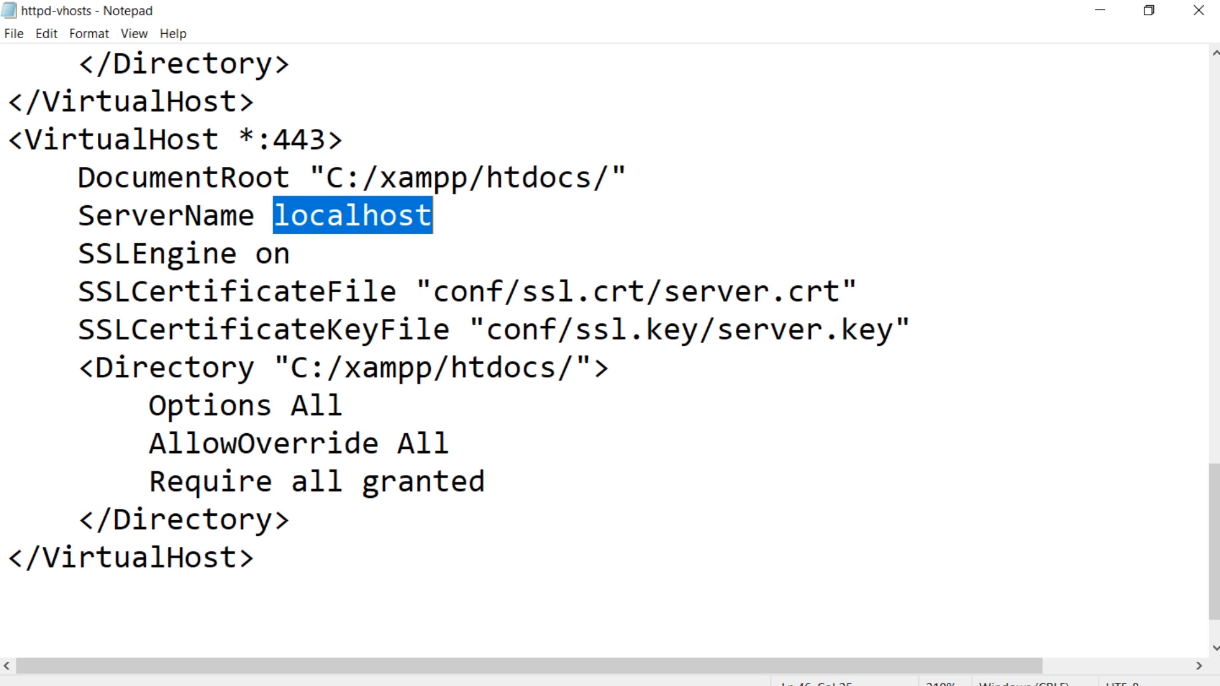
pyautogui.write('ww')
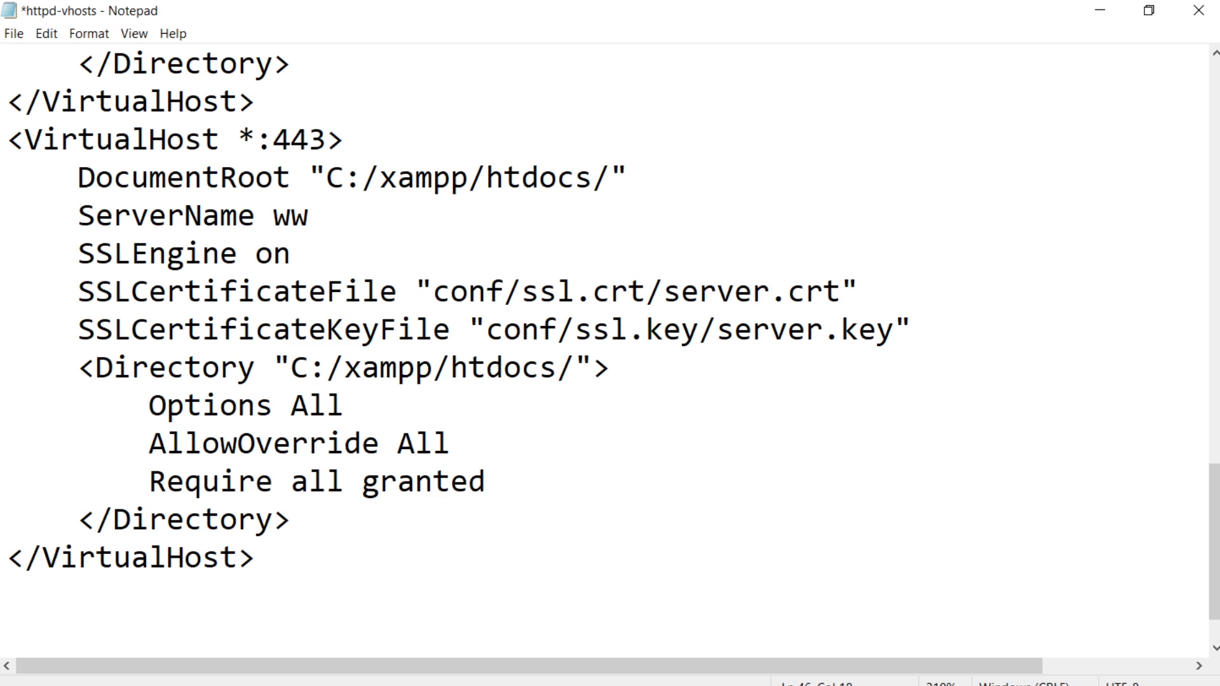
pyautogui.write('w.host.com')
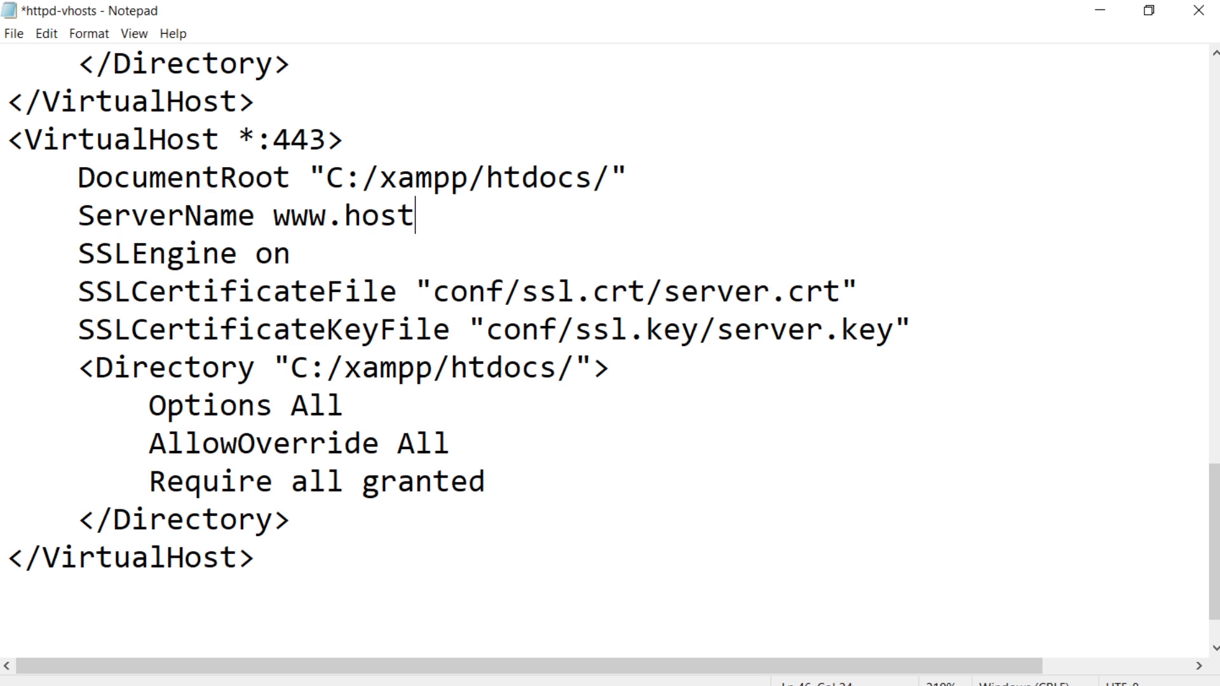
# Restore the ServerName of the port 443 virtual host to localhost.
pyautogui.press('BackSpace')
pyautogui.press('BackSpace')
pyautogui.press('BackSpace')
pyautogui.press('BackSpace')
pyautogui.hotkey('ctrl', 'z')
pyautogui.press('BackSpace')
pyautogui.press('BackSpace')
pyautogui.press('BackSpace')
pyautogui.press('BackSpace')
pyautogui.press('BackSpace')
pyautogui.press('BackSpace')
pyautogui.press('BackSpace')
pyautogui.press('BackSpace')
pyautogui.press('BackSpace')
pyautogui.write('localhost')
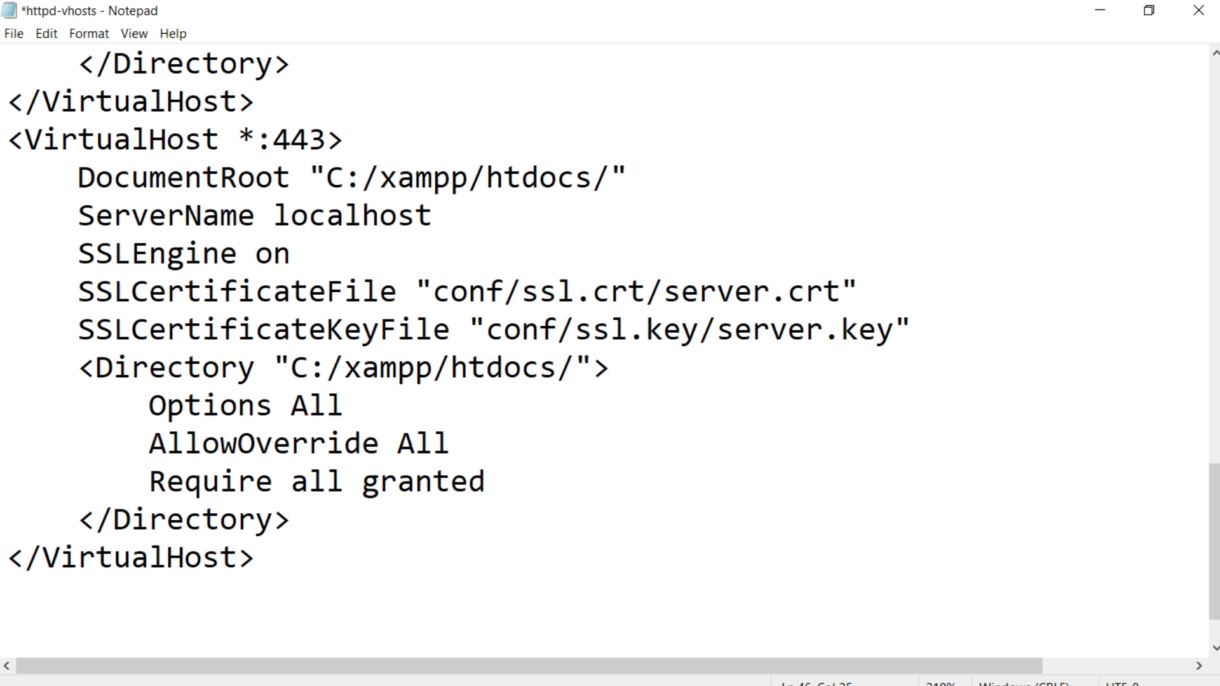
# Review the SSL certificate and key file paths in the port 443 block, and save and close the httpd-vhosts file.
pyautogui.hotkey('shift', 'Right')
pyautogui.hotkey('shift', 'Right')
pyautogui.hotkey('shift', 'Right')
pyautogui.hotkey('shift', 'Right')
pyautogui.hotkey('shift', 'Right')
pyautogui.hotkey('shift', 'Right')
pyautogui.hotkey('shift', 'Right')
pyautogui.hotkey('shift', 'Right')
pyautogui.hotkey('shift', 'Right')
pyautogui.hotkey('shift', 'Right')
pyautogui.hotkey('shift', 'Right')
pyautogui.hotkey('shift', 'Right')
pyautogui.hotkey('shift', 'Right')
pyautogui.hotkey('shift', 'Right')
pyautogui.hotkey('shift', 'Right')
pyautogui.hotkey('shift', 'Right')
pyautogui.hotkey('shift', 'Right')
pyautogui.hotkey('shift', 'Right')
pyautogui.hotkey('shift', 'Right')
pyautogui.hotkey('shift', 'Right')
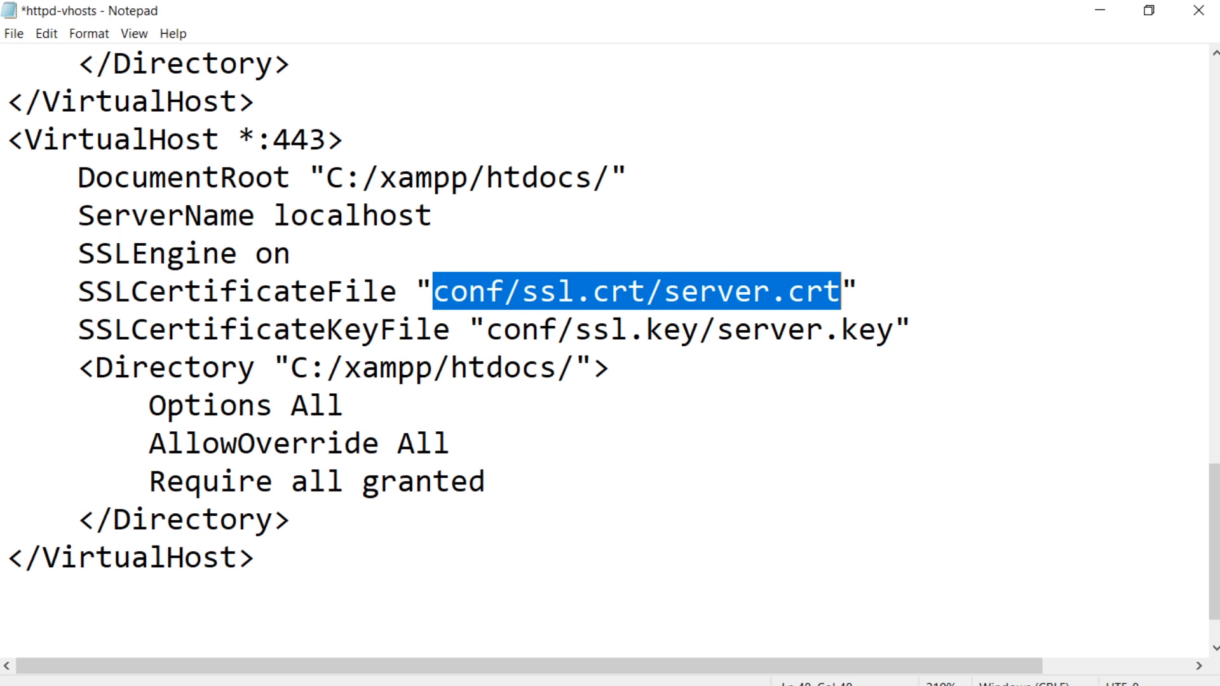
pyautogui.moveTo(487, 330); pyautogui.dragTo(895, 329)
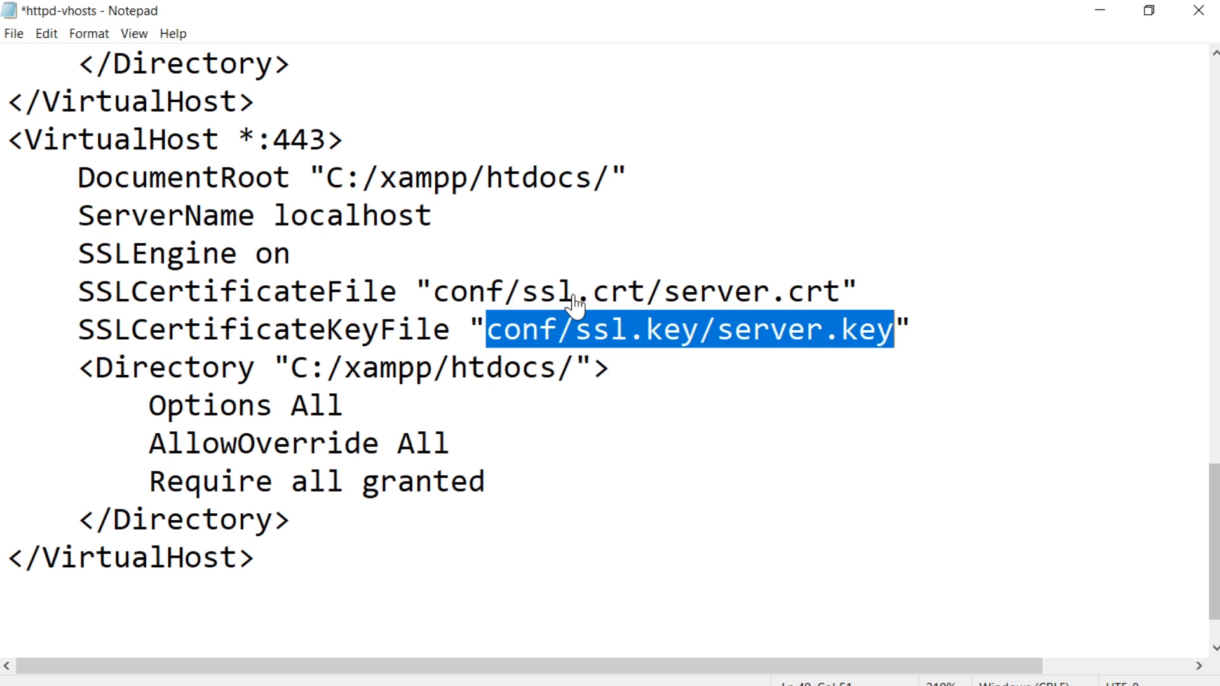
pyautogui.click(1187, 9)
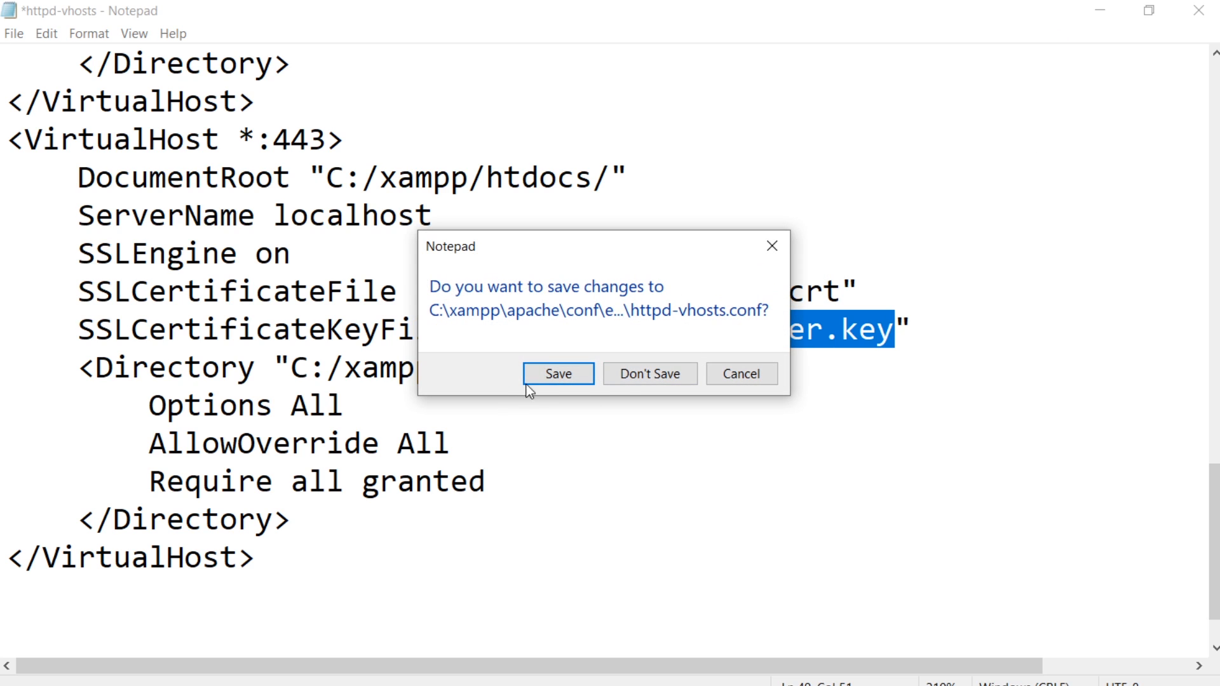
pyautogui.click(543, 376)
# Run the makecert batch file from the xampp\apache folder, and enter and verify the PEM pass phrase.
pyautogui.click(607, 105)
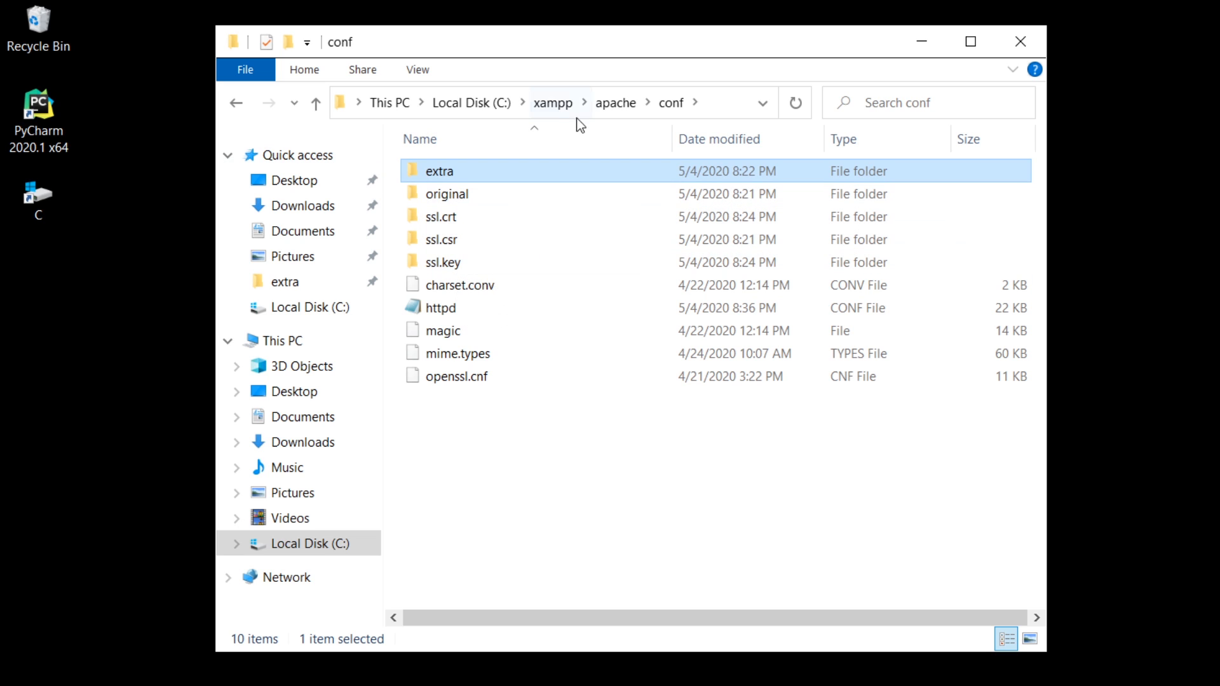
pyautogui.click(611, 110)
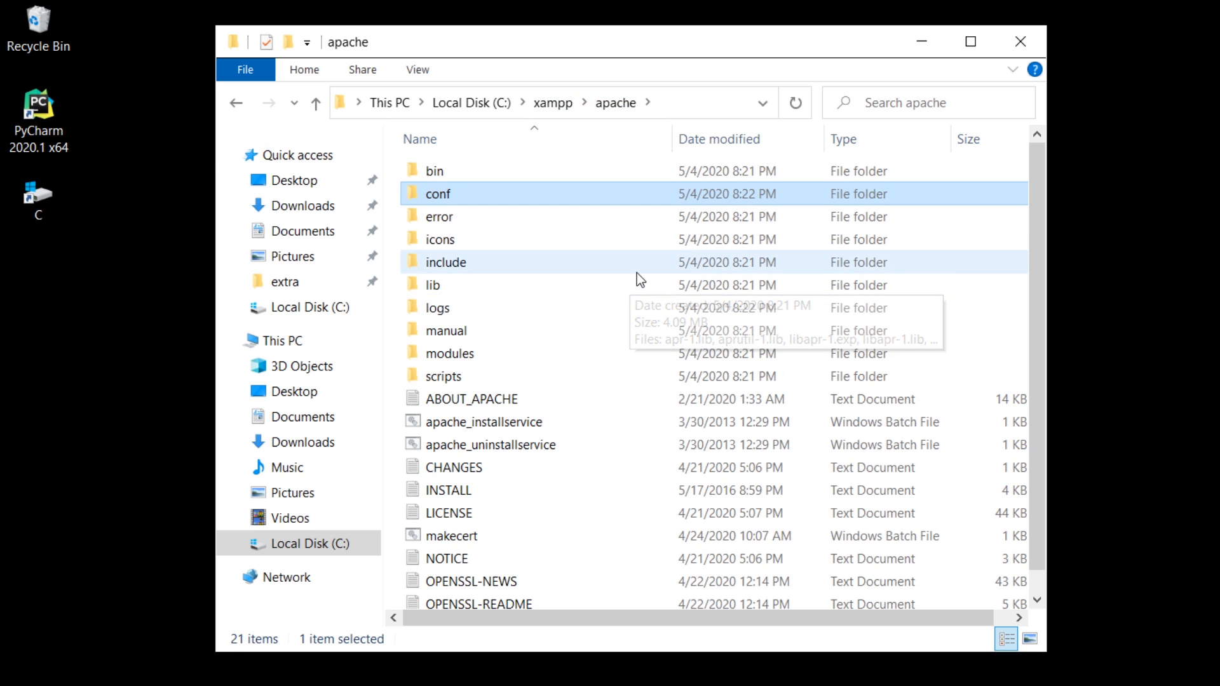
pyautogui.scroll(-1, 637, 273)
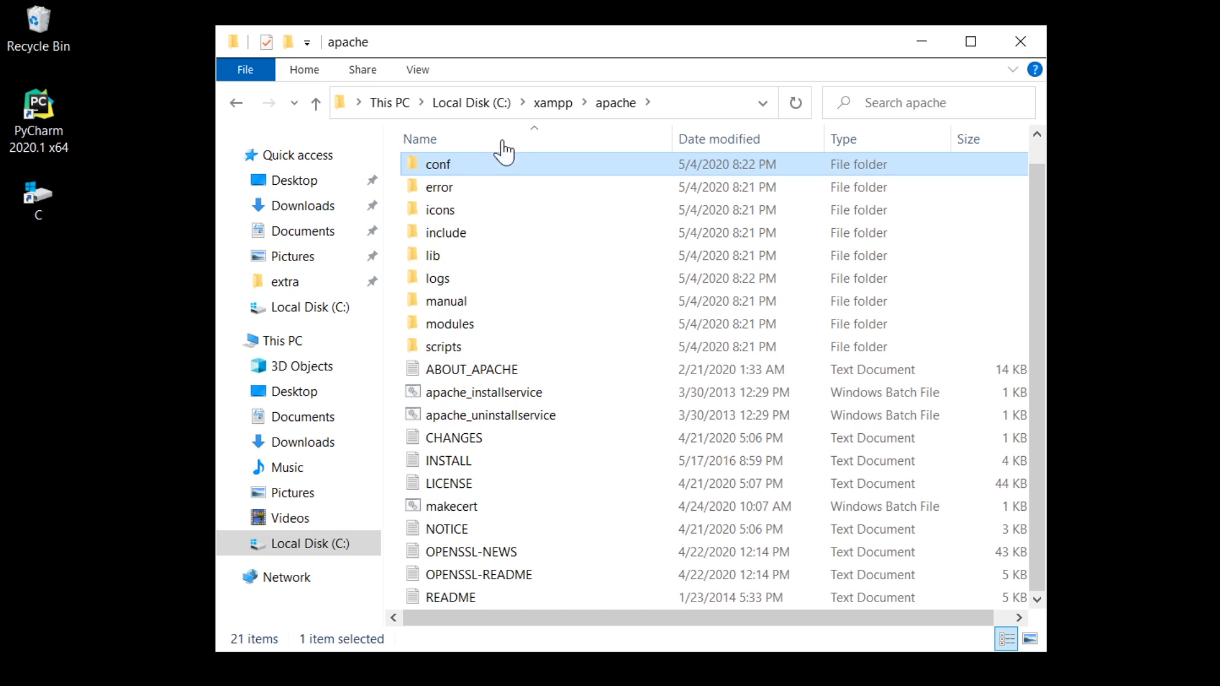
pyautogui.doubleClick(463, 512)
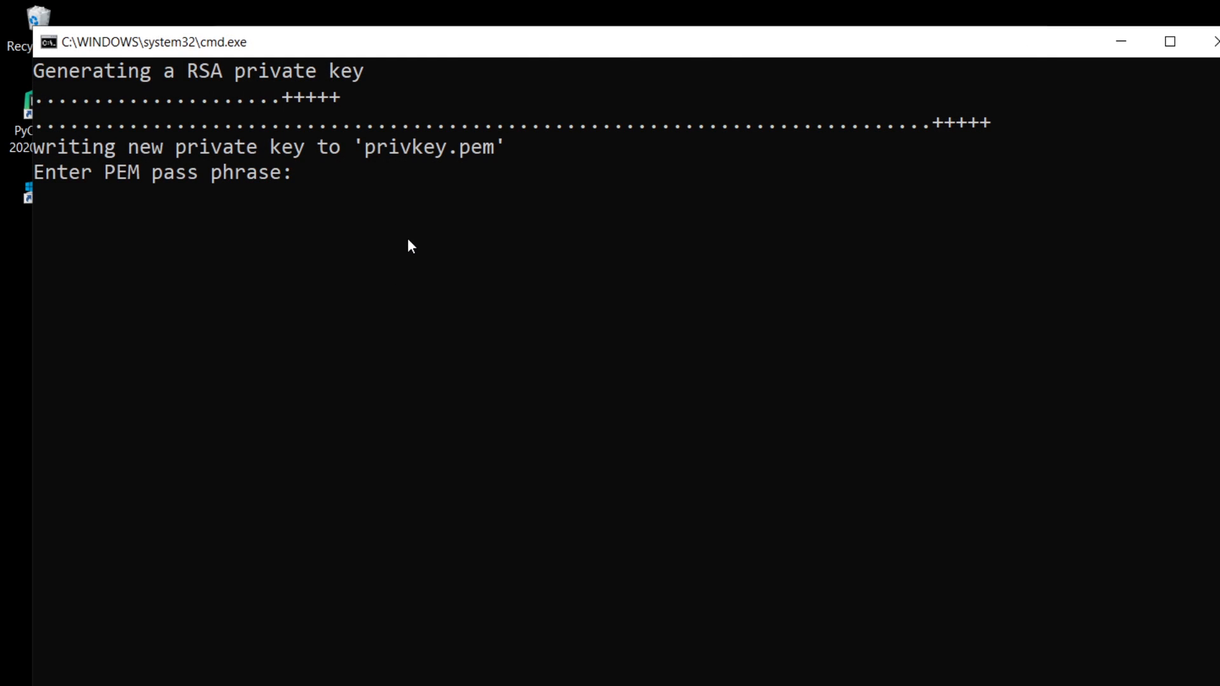
pyautogui.press('Return')
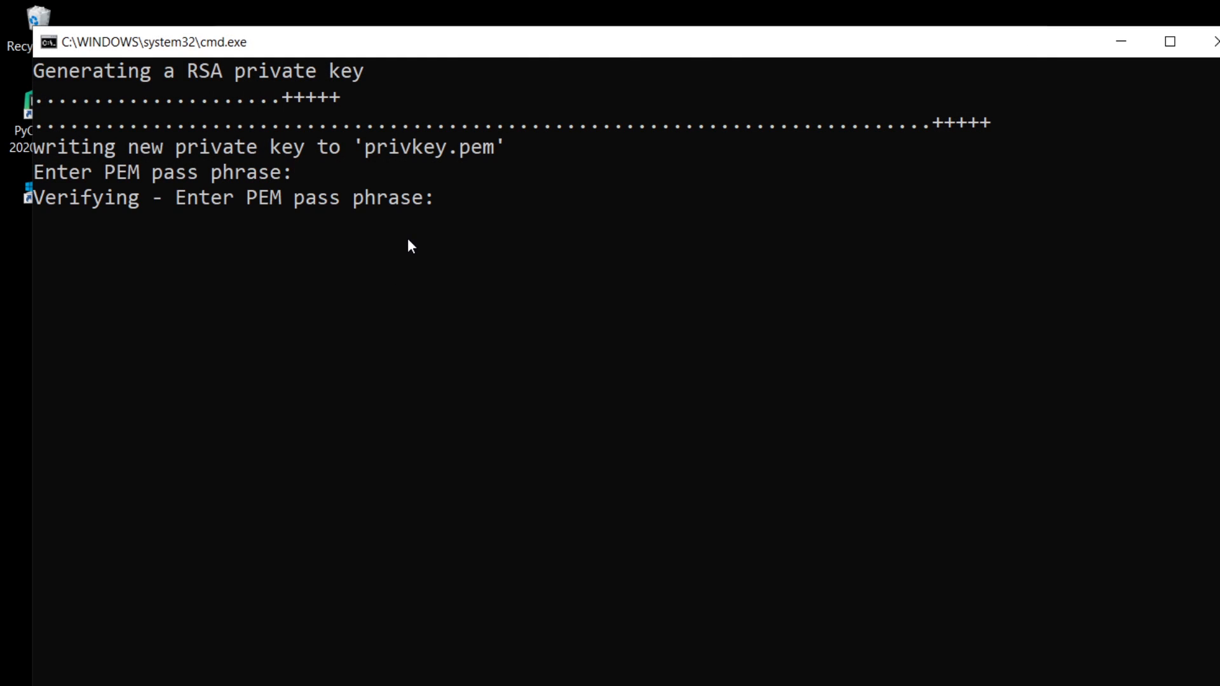
pyautogui.press('Return')
# Set both the country name and the state or province name of the certificate request to UK.
pyautogui.write('UK')
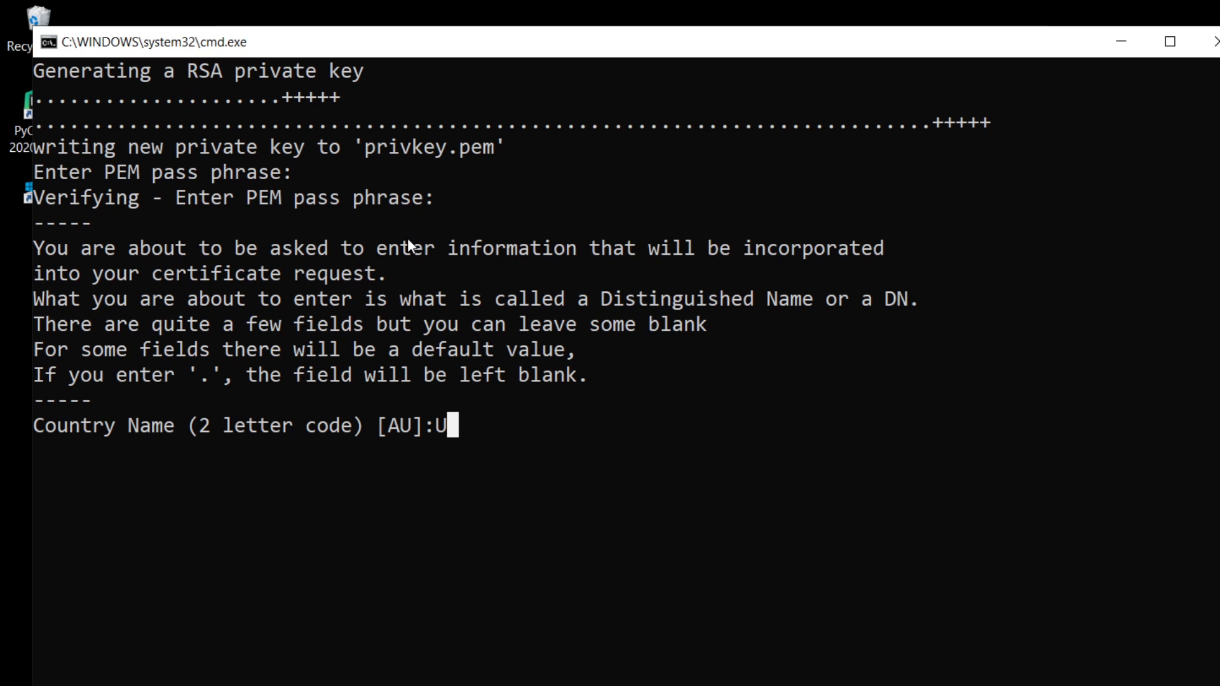
pyautogui.press('Return')
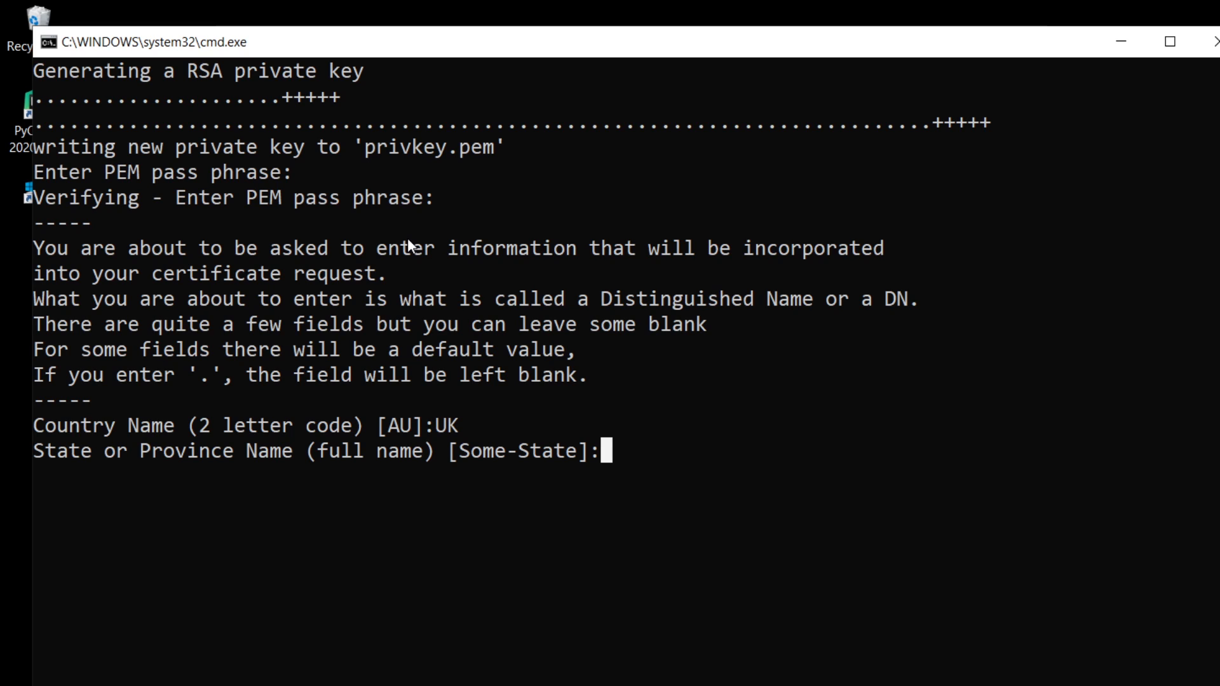
pyautogui.write('UK')
pyautogui.press('Return')
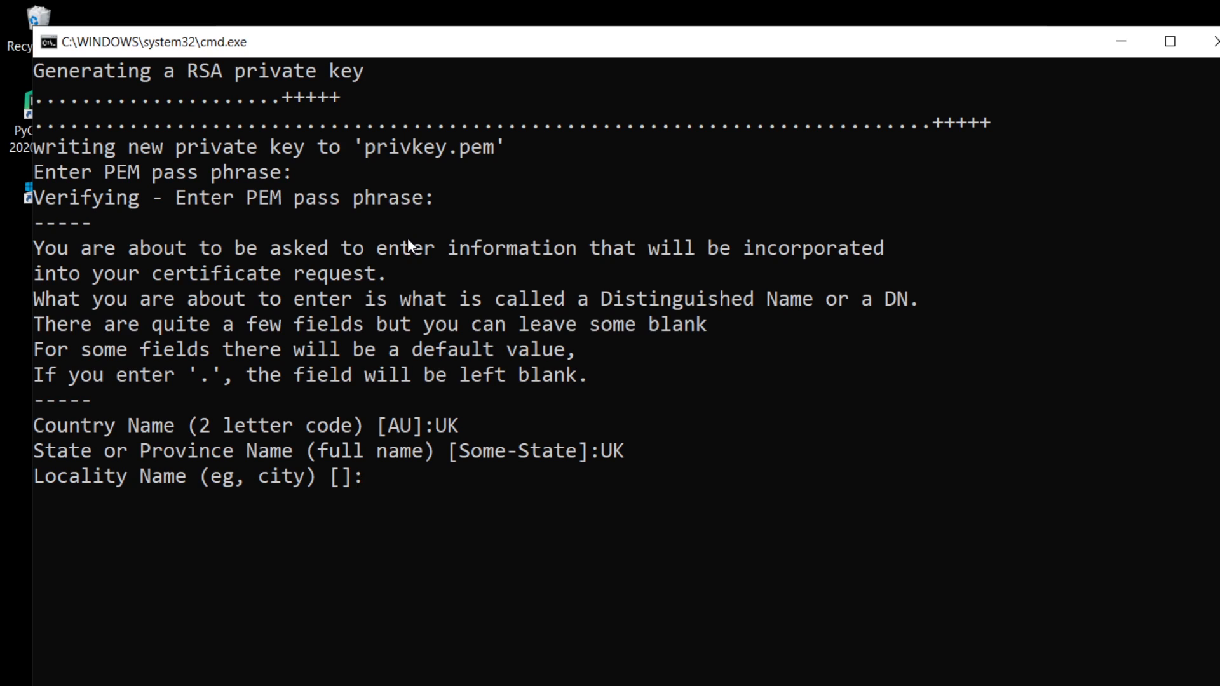
# Set the locality, organization and organizational unit names of the certificate request to London.
pyautogui.write('London')
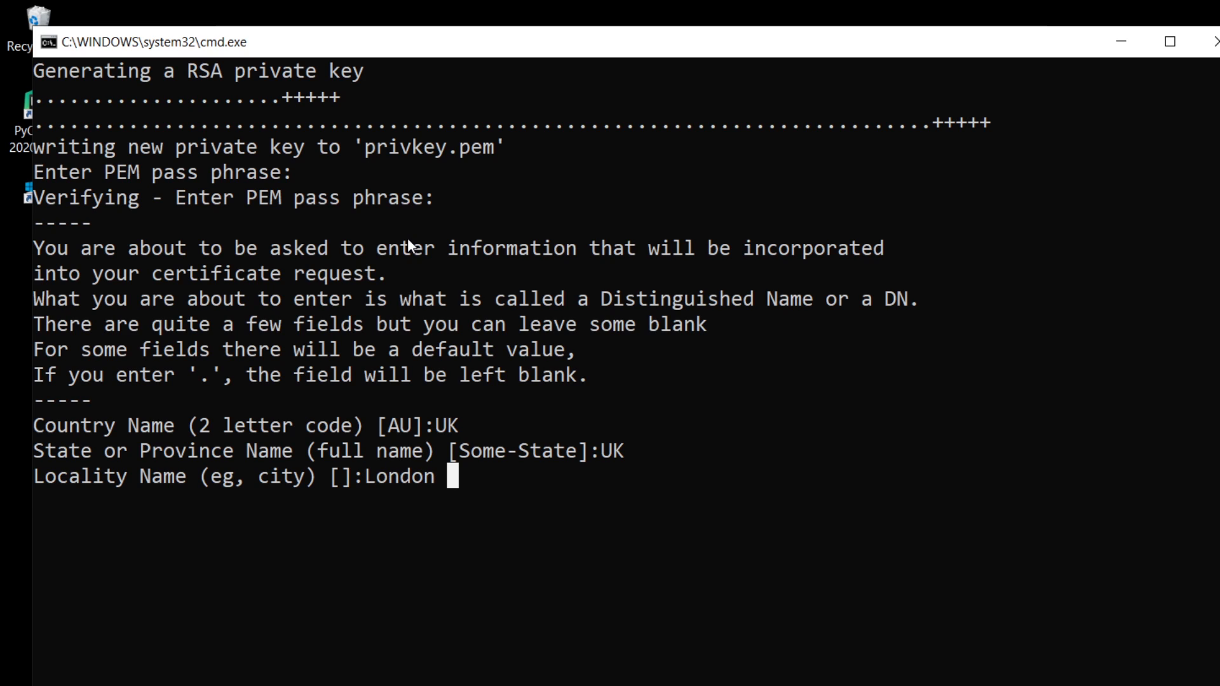
pyautogui.press('Return')
pyautogui.write('London')
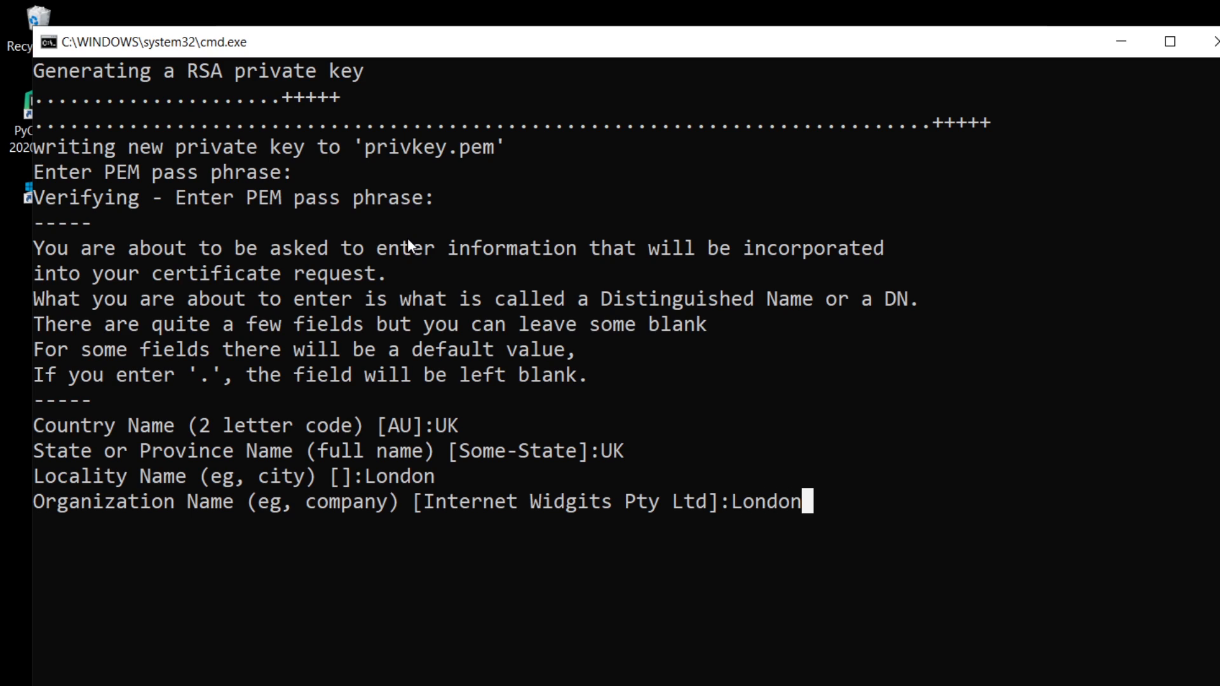
pyautogui.press('Return')
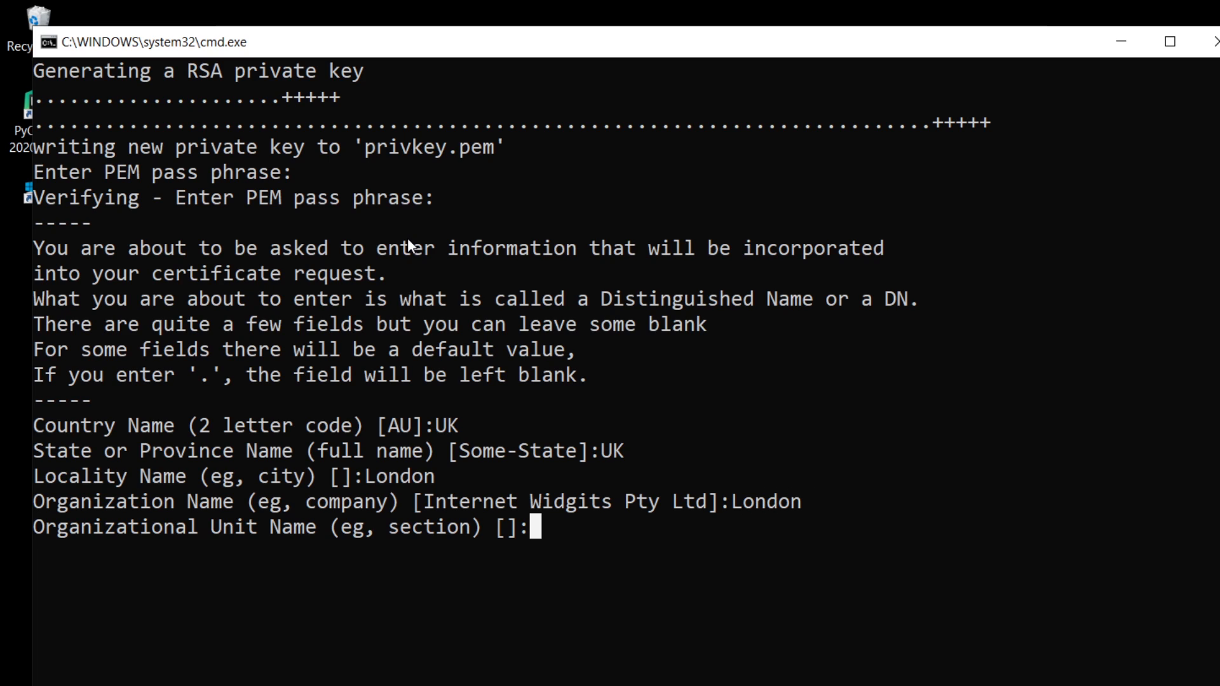
pyautogui.write('Lond')
pyautogui.press('BackSpace')
pyautogui.write('ndon')
pyautogui.press('Return')
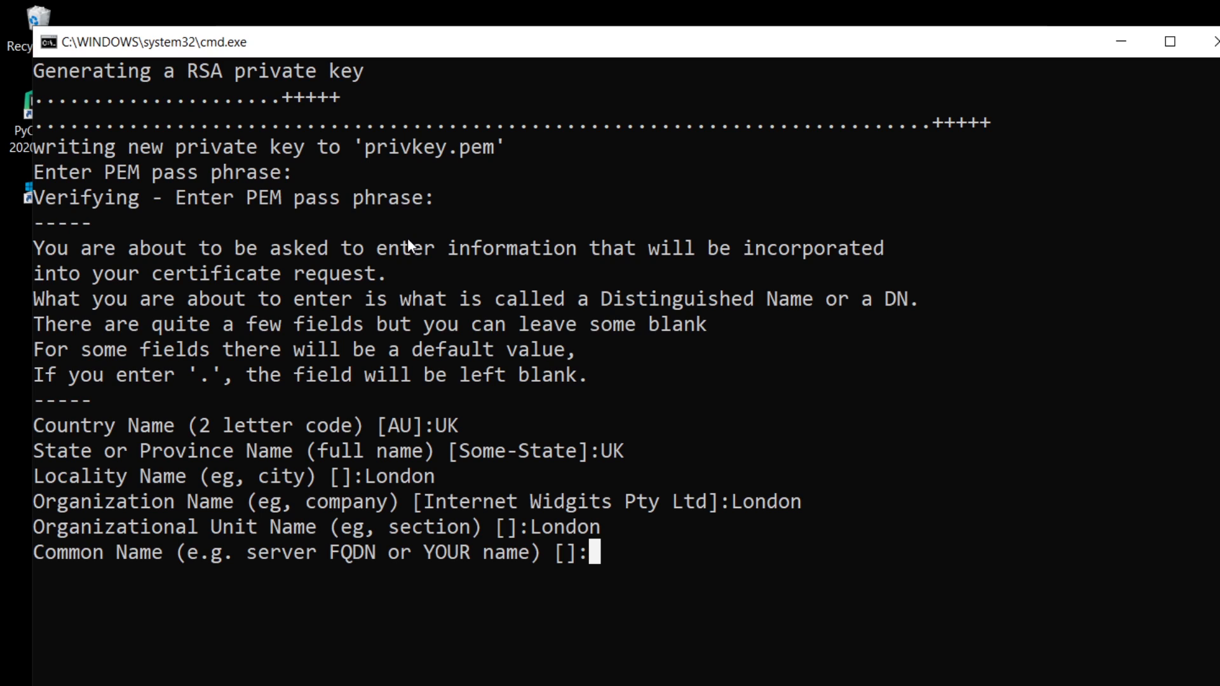
pyautogui.write('localhost')
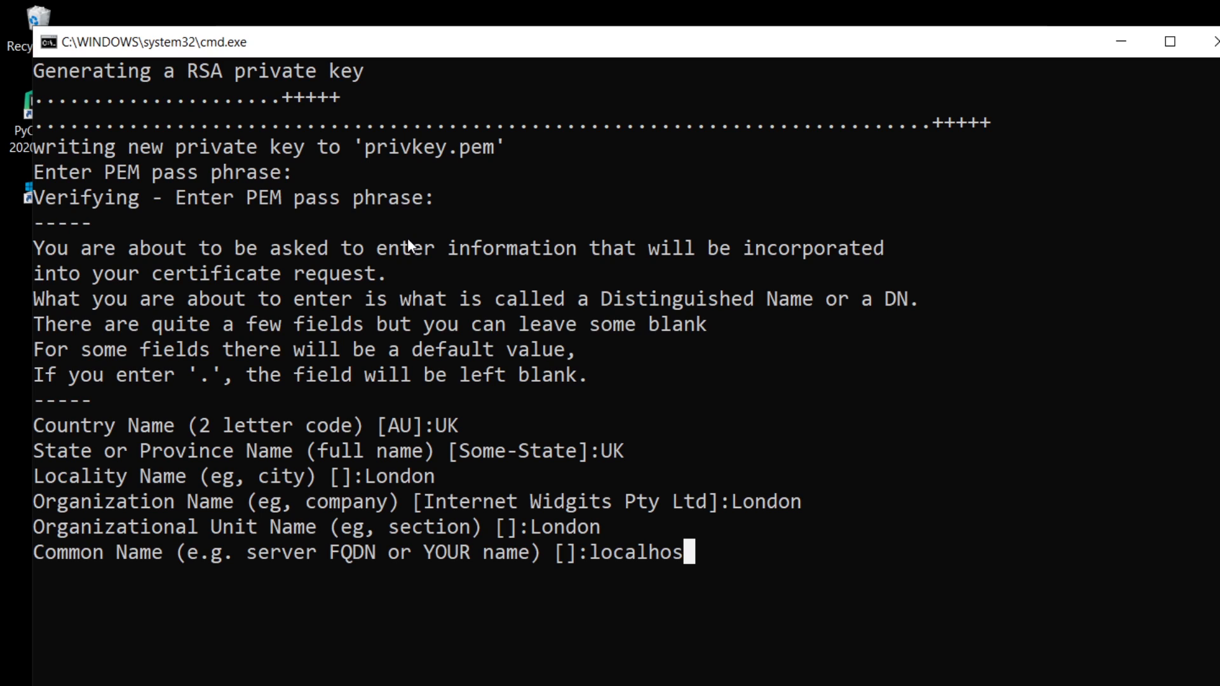
pyautogui.press('BackSpace')
pyautogui.press('BackSpace')
pyautogui.press('BackSpace')
pyautogui.press('BackSpace')
pyautogui.press('BackSpace')
pyautogui.press('BackSpace')
pyautogui.press('BackSpace')
pyautogui.press('BackSpace')
pyautogui.write('ww.')
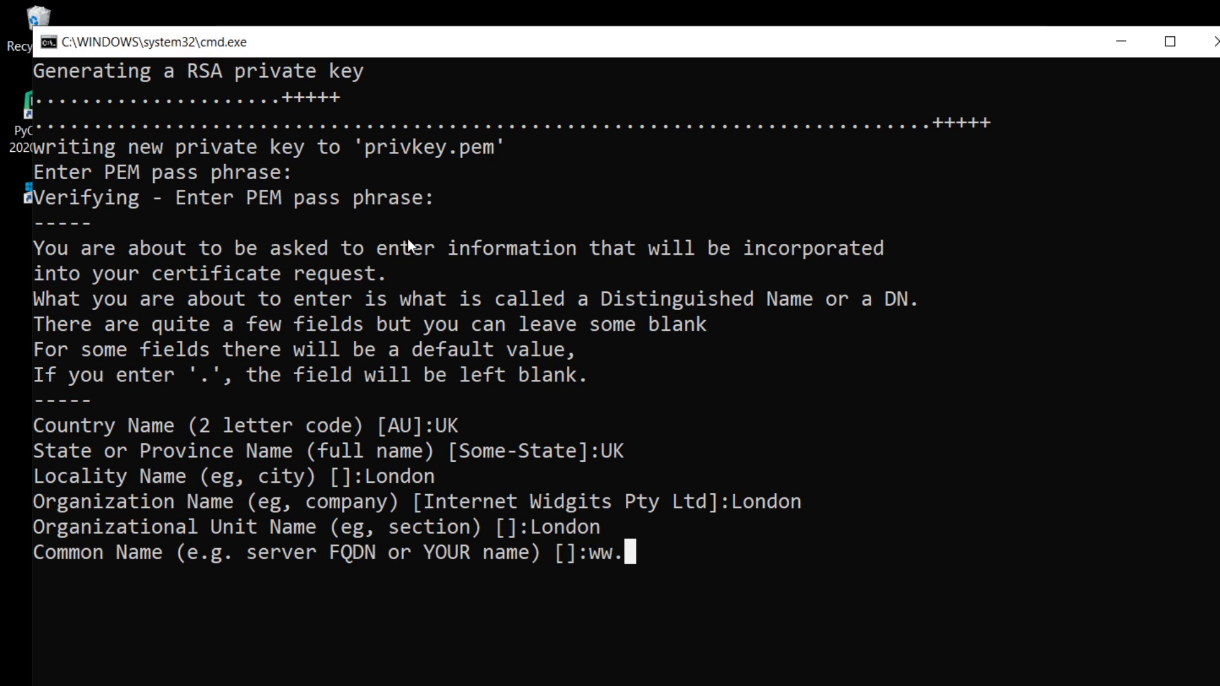
pyautogui.press('BackSpace')
pyautogui.write('w.sadsa')
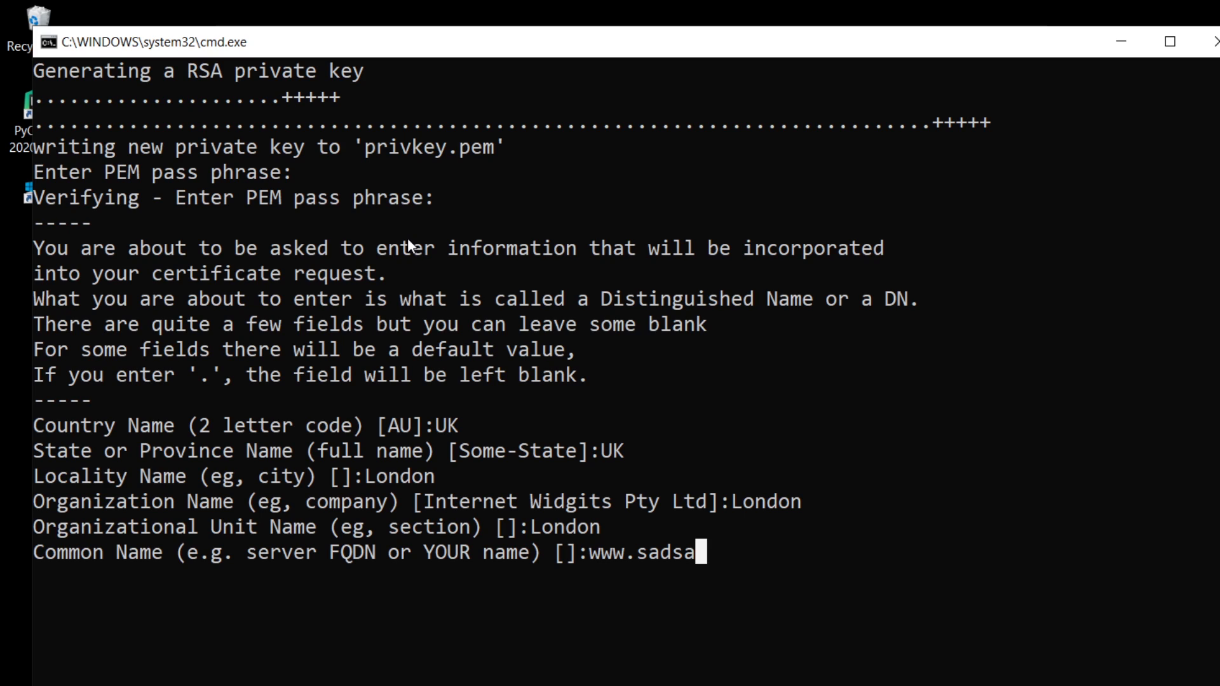
pyautogui.press('BackSpace')
pyautogui.press('BackSpace')
pyautogui.press('BackSpace')
pyautogui.press('BackSpace')
pyautogui.press('BackSpace')
pyautogui.press('BackSpace')
pyautogui.press('BackSpace')
pyautogui.press('BackSpace')
pyautogui.press('BackSpace')
# Set the common name of the certificate request to localhost.
pyautogui.write('local')
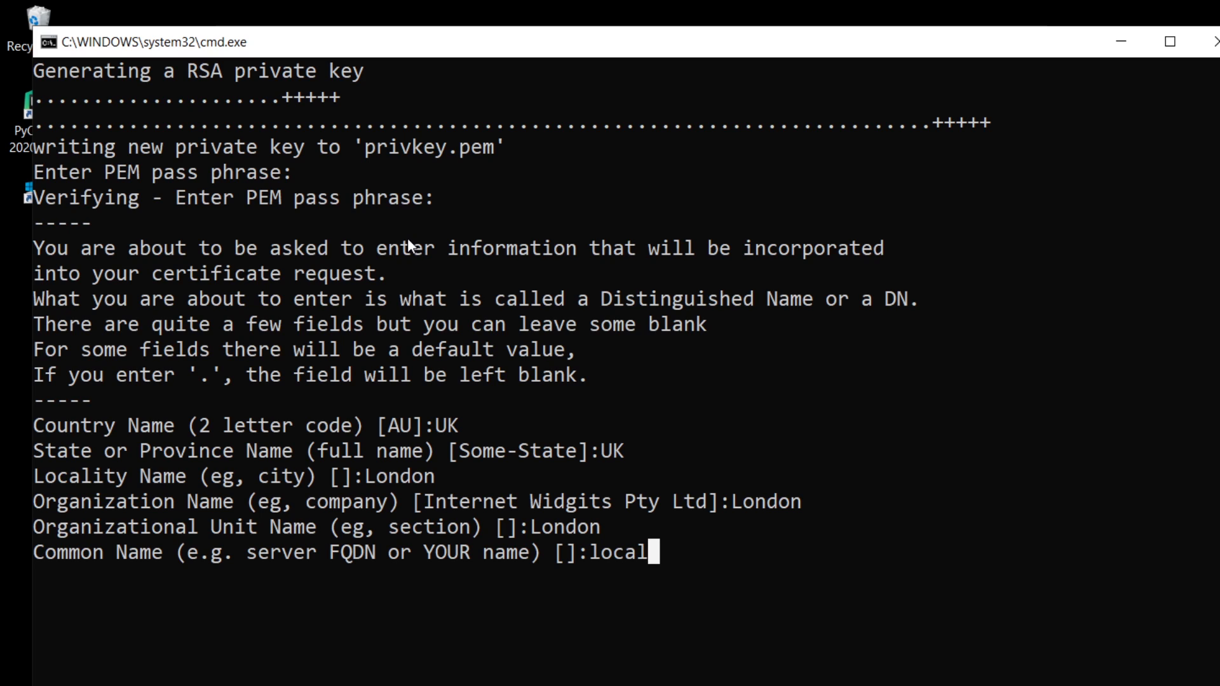
pyautogui.write('host')
pyautogui.press('Return')
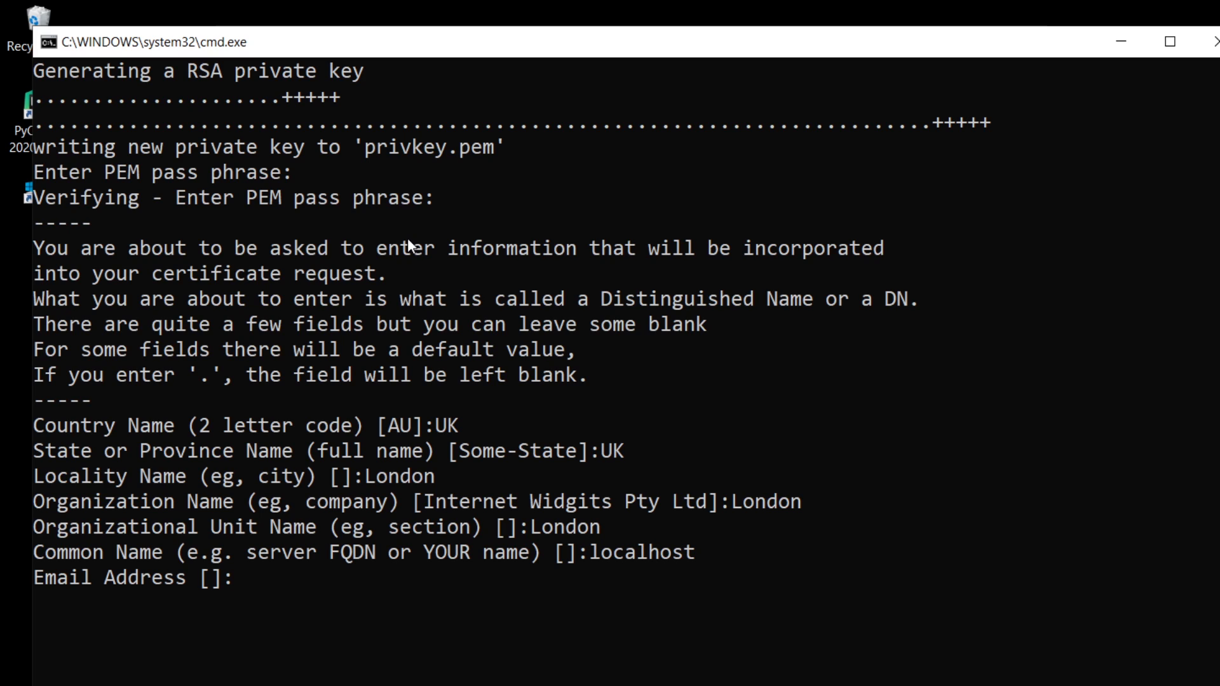
# Enter the contact's e-mail address for the certificate request.
pyautogui.write('a"')
pyautogui.press('BackSpace')
pyautogui.write('@a.com')
pyautogui.press('Return')
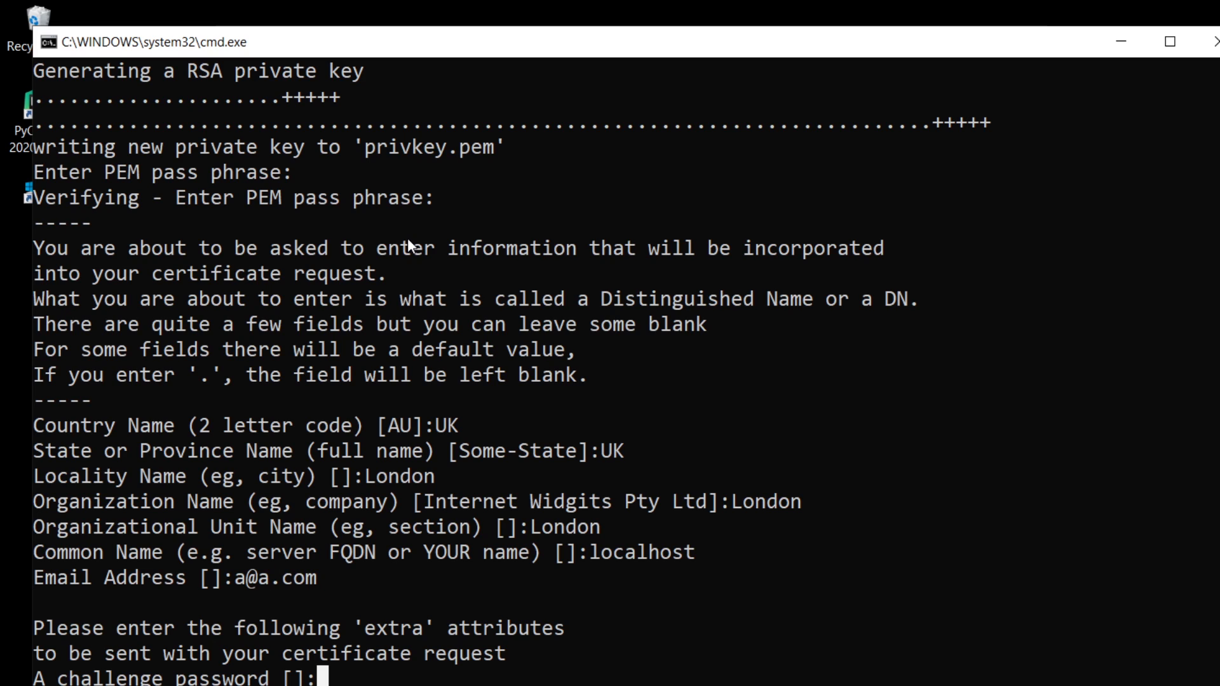
# Enter the challenge password and set the optional company name to admin.
pyautogui.write('admin')
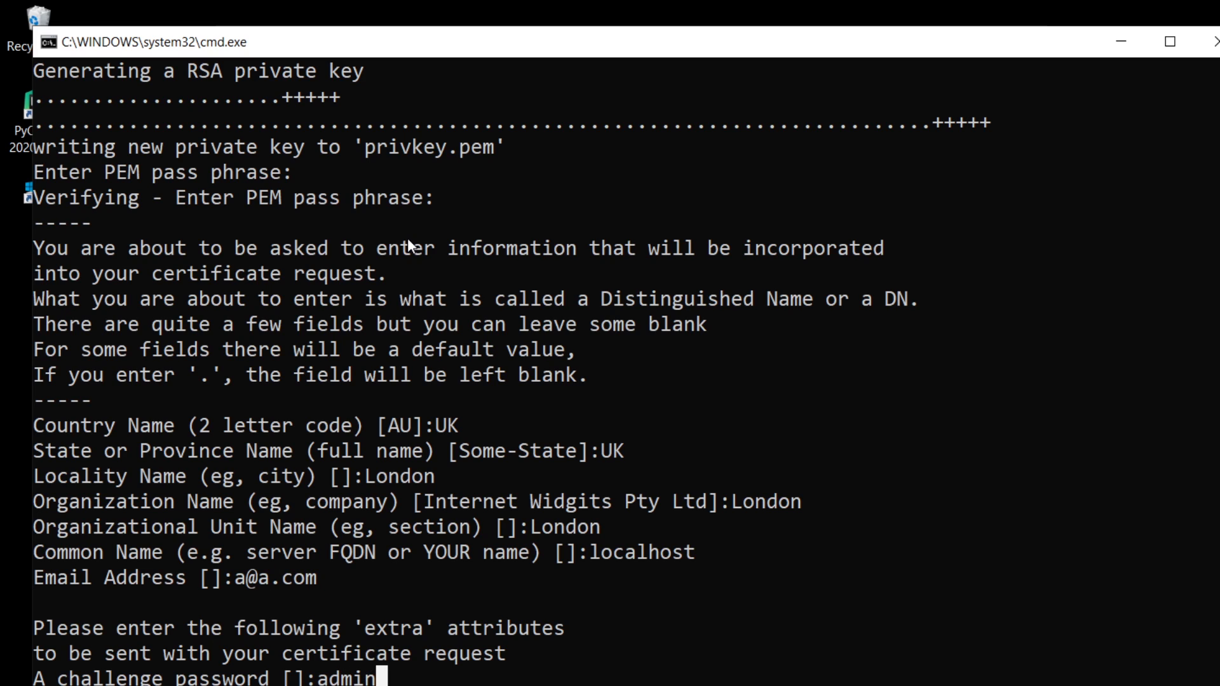
pyautogui.press('Return')
pyautogui.write('admin')
pyautogui.press('Return')
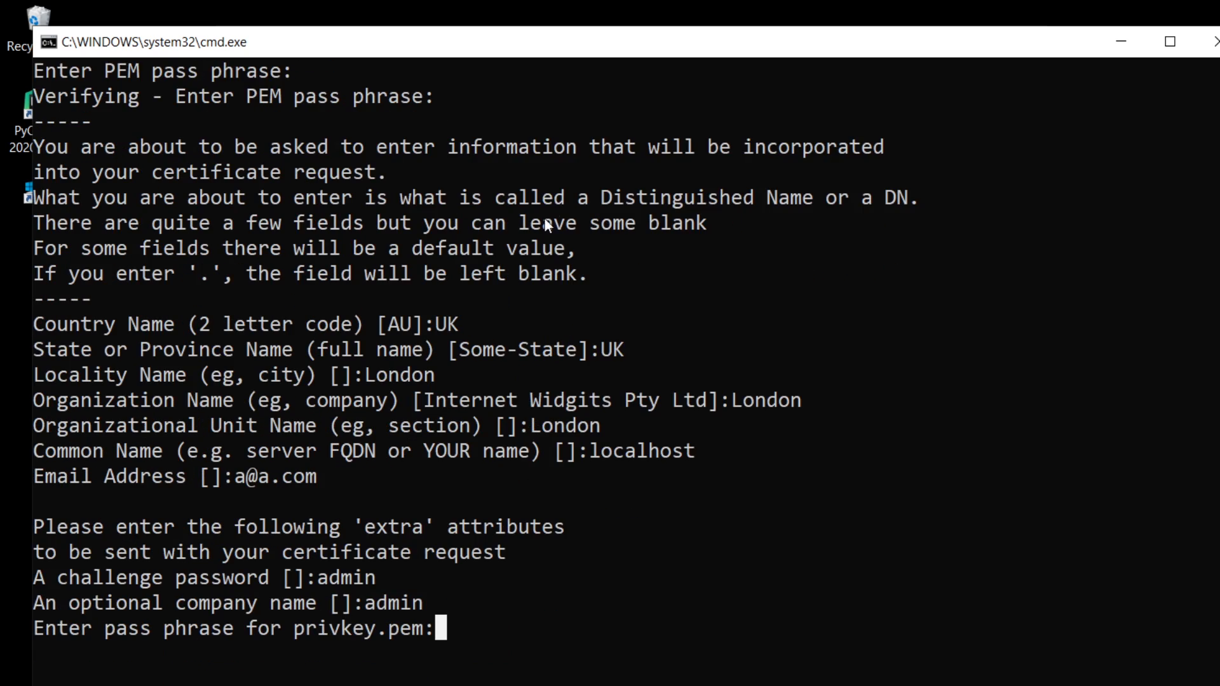
# Enter the pass phrase for privkey.pem and finish the certificate generation script.
pyautogui.write('admin')
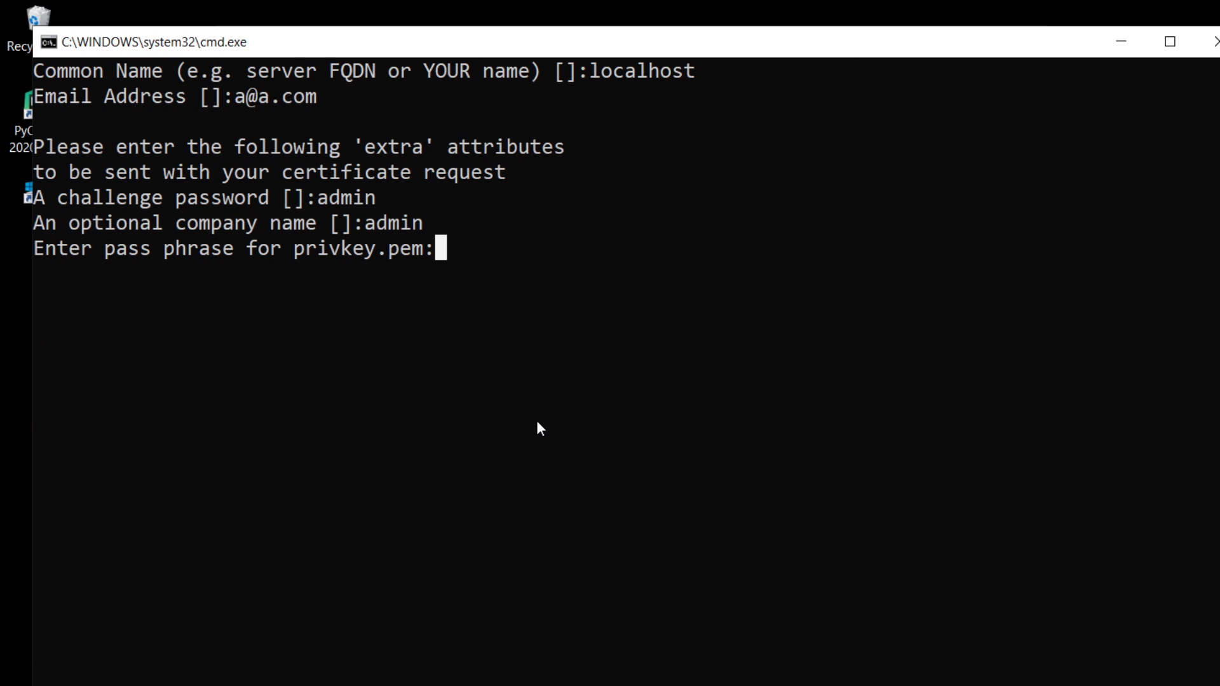
pyautogui.press('Return')
pyautogui.press('Return')
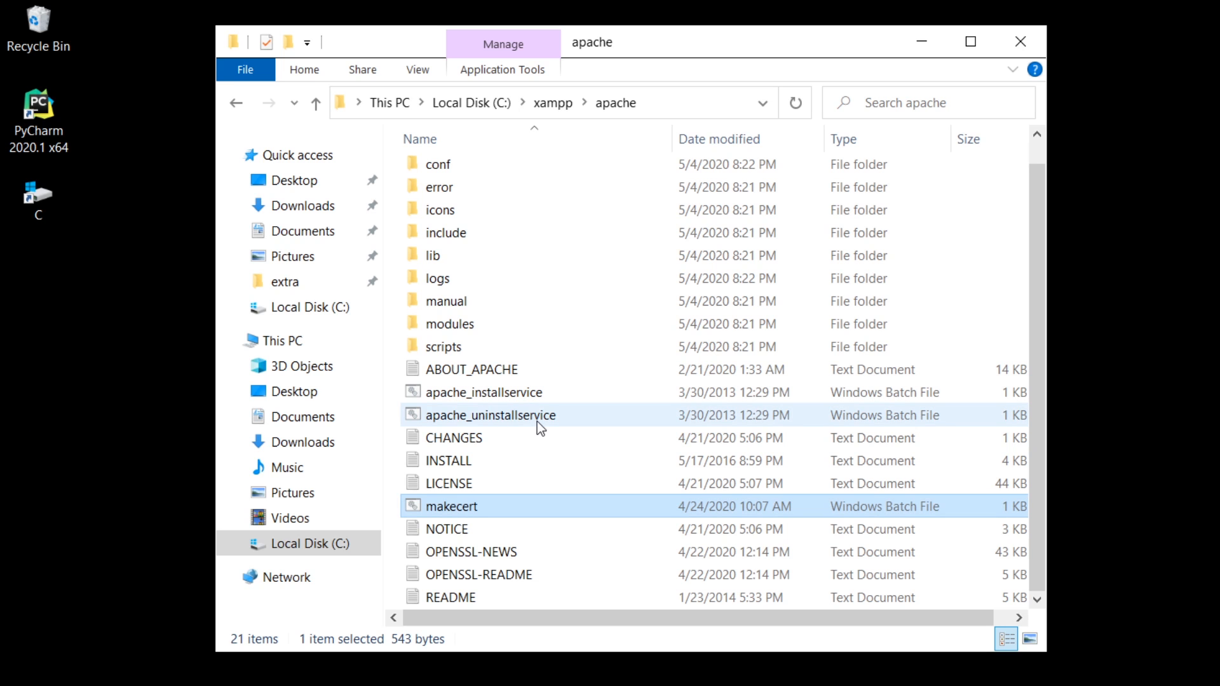
# Open the httpd configuration file from the xampp\apache\conf folder in Notepad and examine the virtual hosts include at its end.
pyautogui.doubleClick(474, 170)
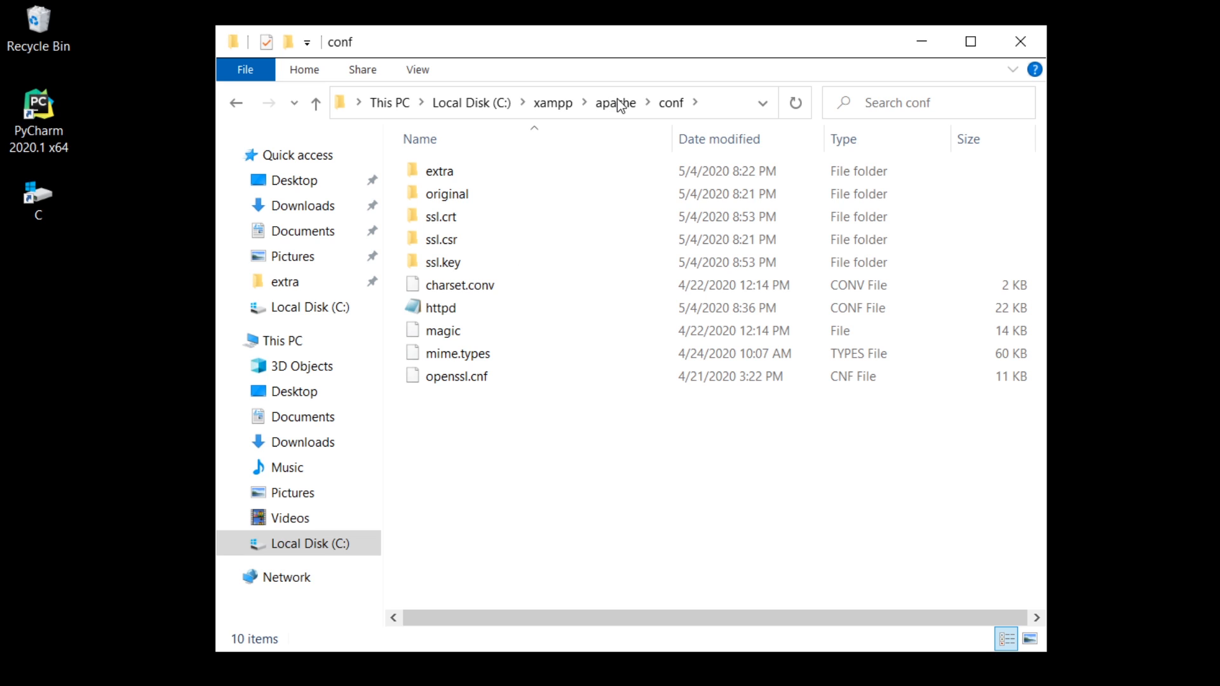
pyautogui.click(553, 103)
pyautogui.doubleClick(442, 201)
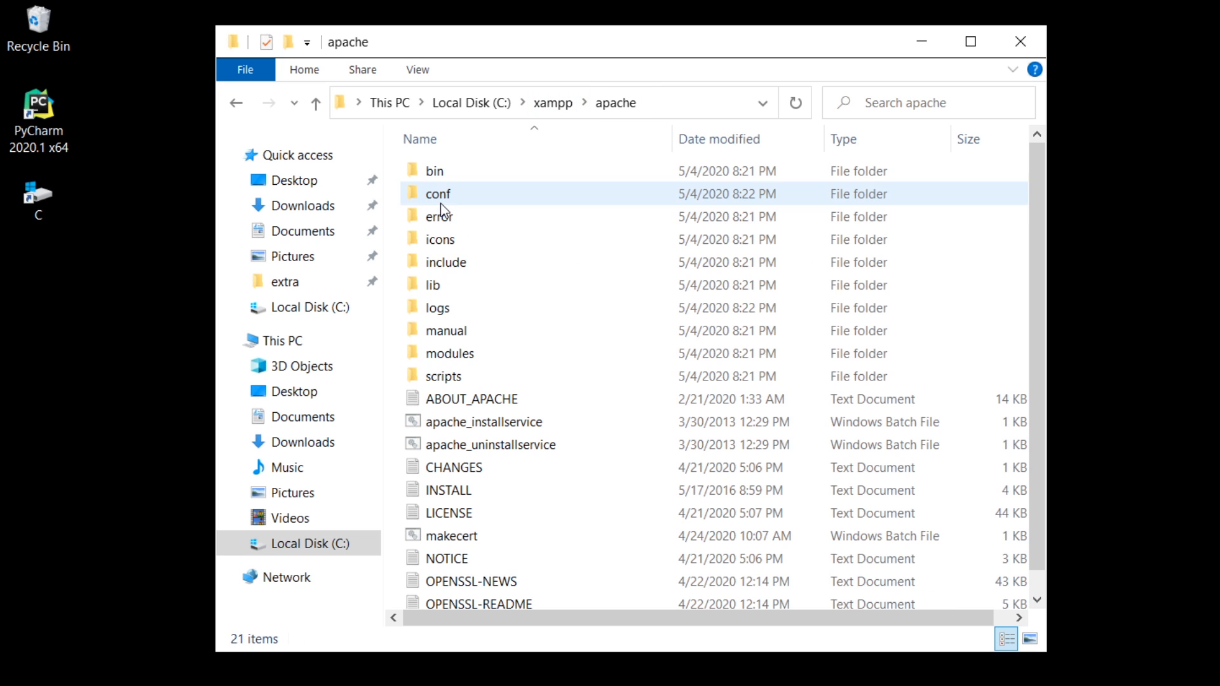
pyautogui.doubleClick(439, 195)
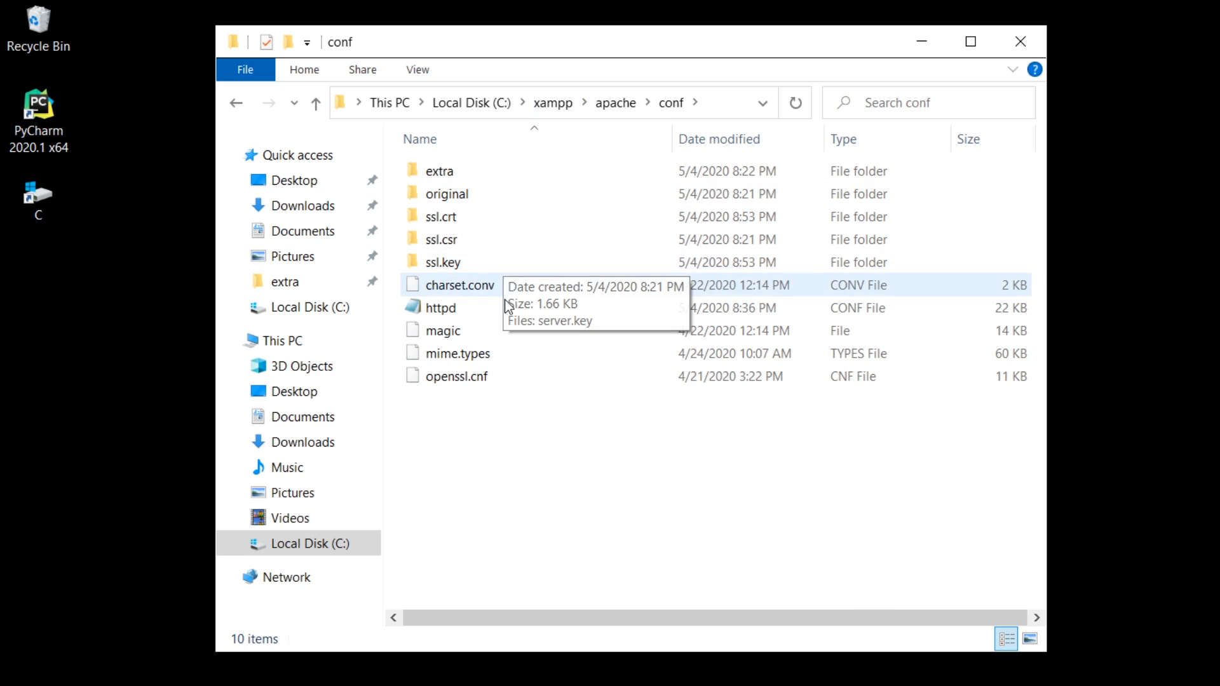
pyautogui.doubleClick(445, 313)
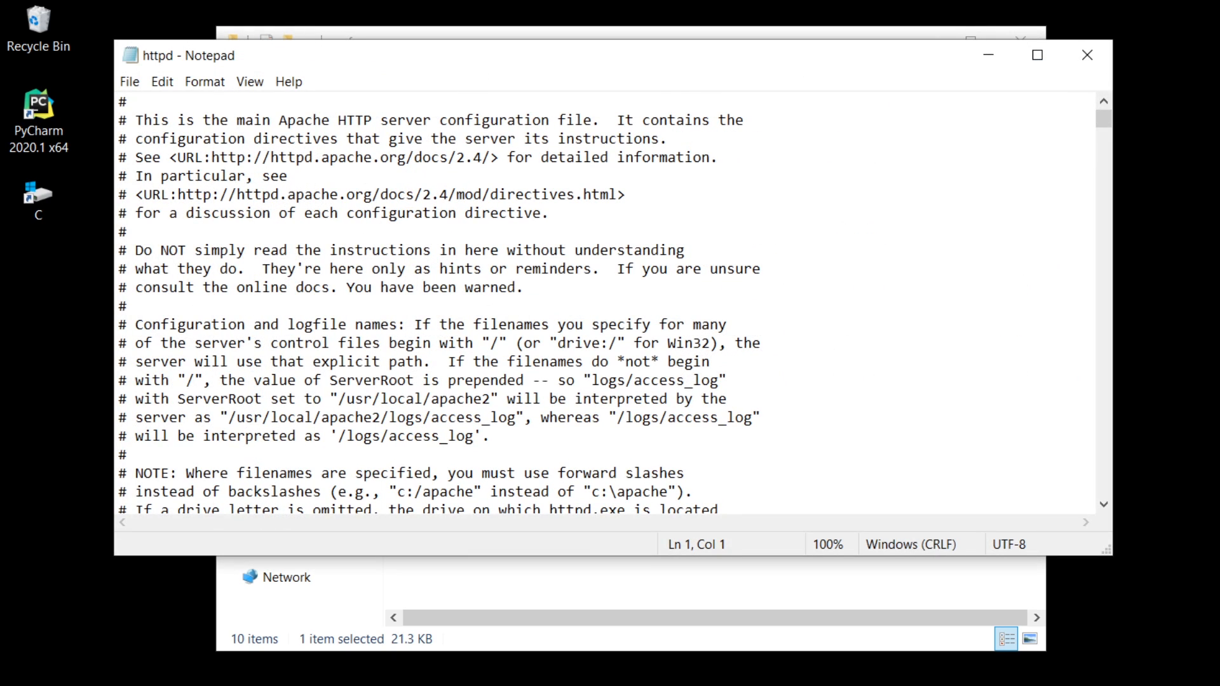
pyautogui.moveTo(1103, 118); pyautogui.dragTo(1105, 508)
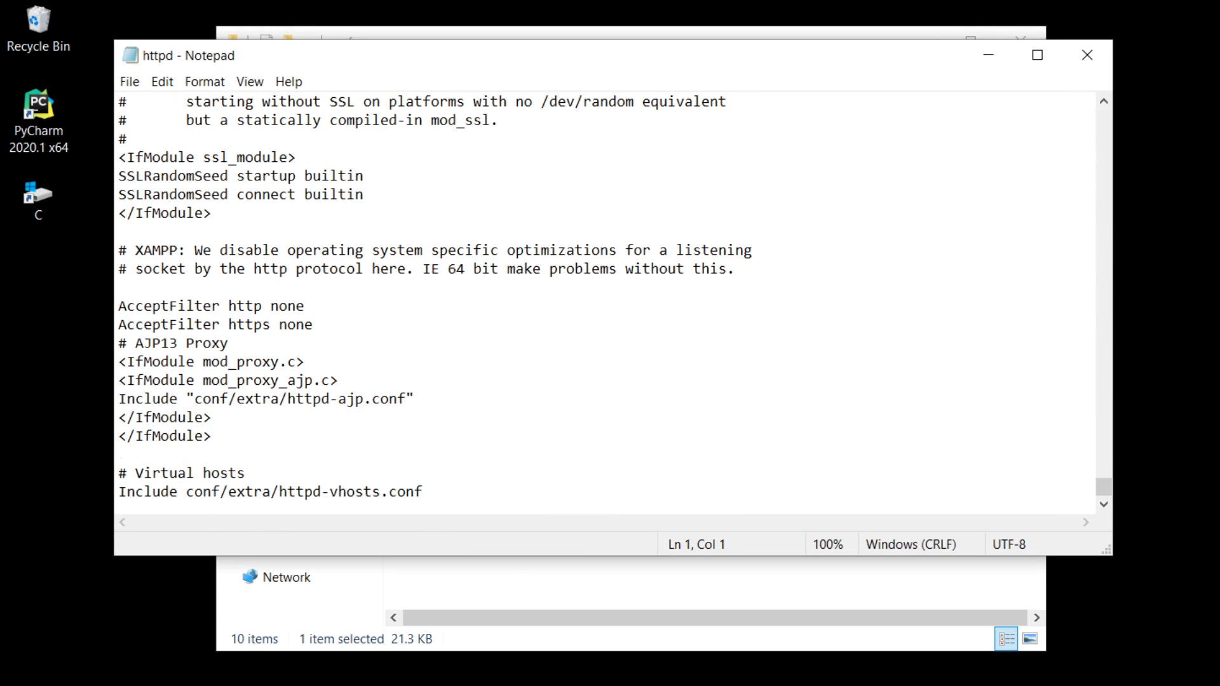
pyautogui.hotkey('ctrl', '+')
pyautogui.hotkey('ctrl', '+')
pyautogui.hotkey('ctrl', '+')
pyautogui.hotkey('ctrl', '+')
pyautogui.hotkey('ctrl', '+')
pyautogui.hotkey('ctrl', '+')
pyautogui.hotkey('ctrl', '+')
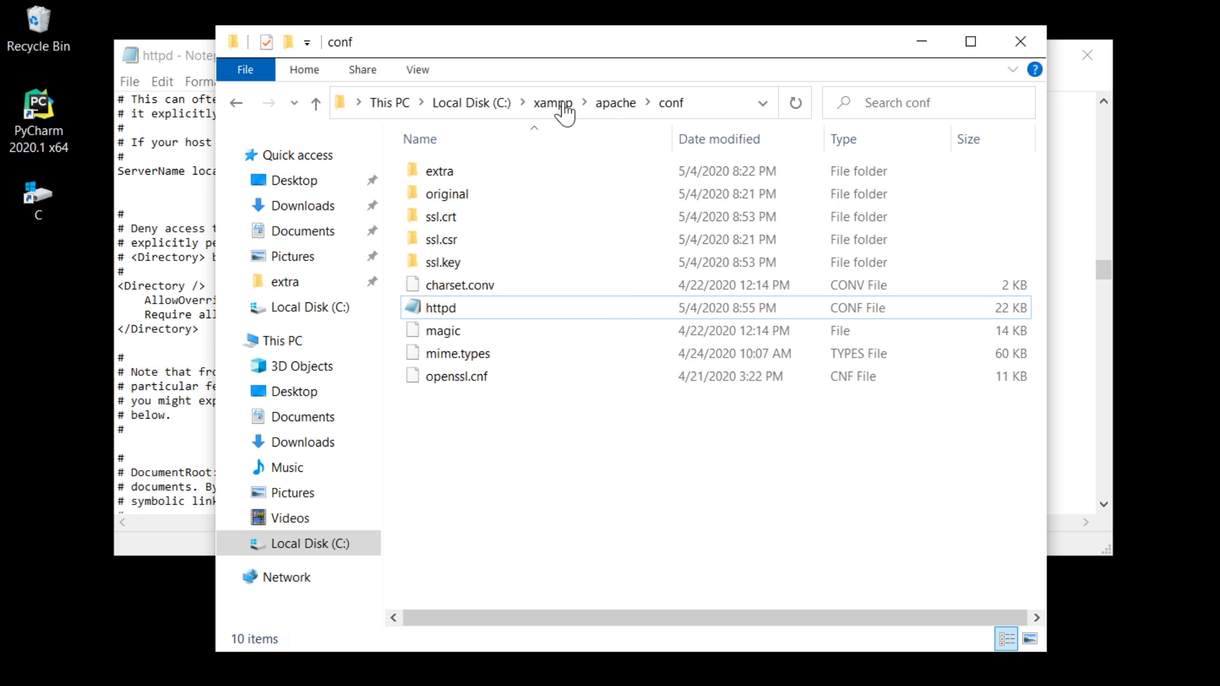
# Open the server security certificate in the ssl.crt folder and view its certificate information.
pyautogui.doubleClick(452, 218)
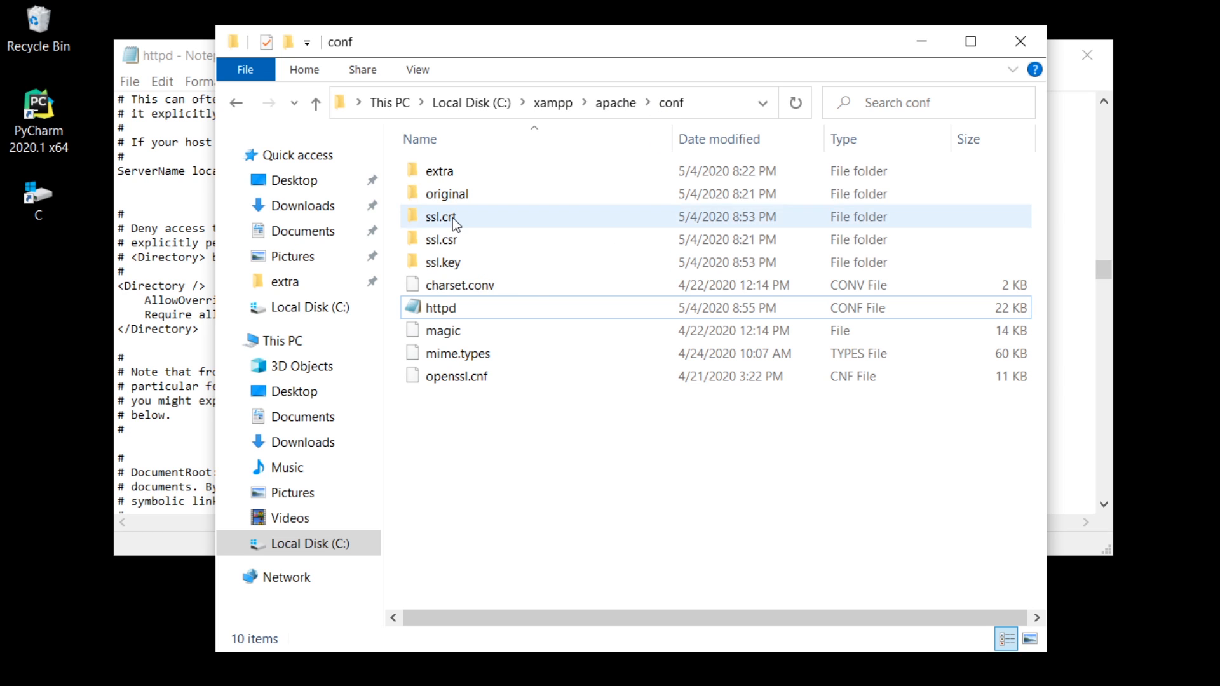
pyautogui.doubleClick(451, 172)
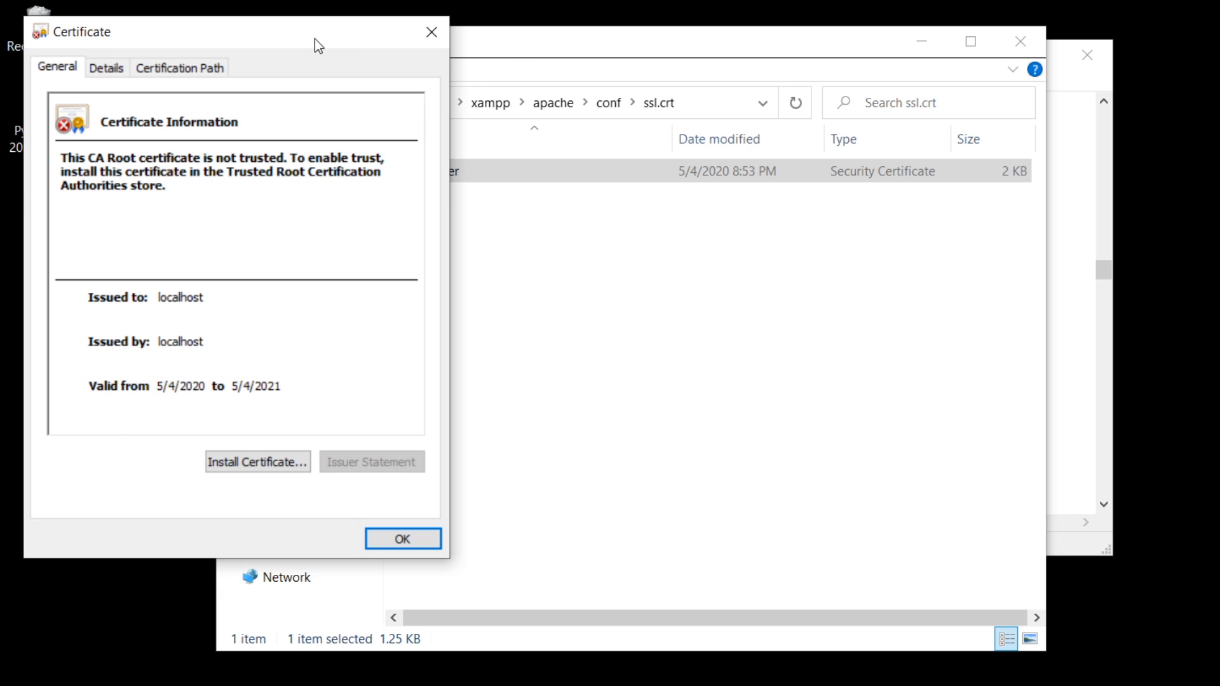
pyautogui.moveTo(314, 39); pyautogui.dragTo(837, 43)
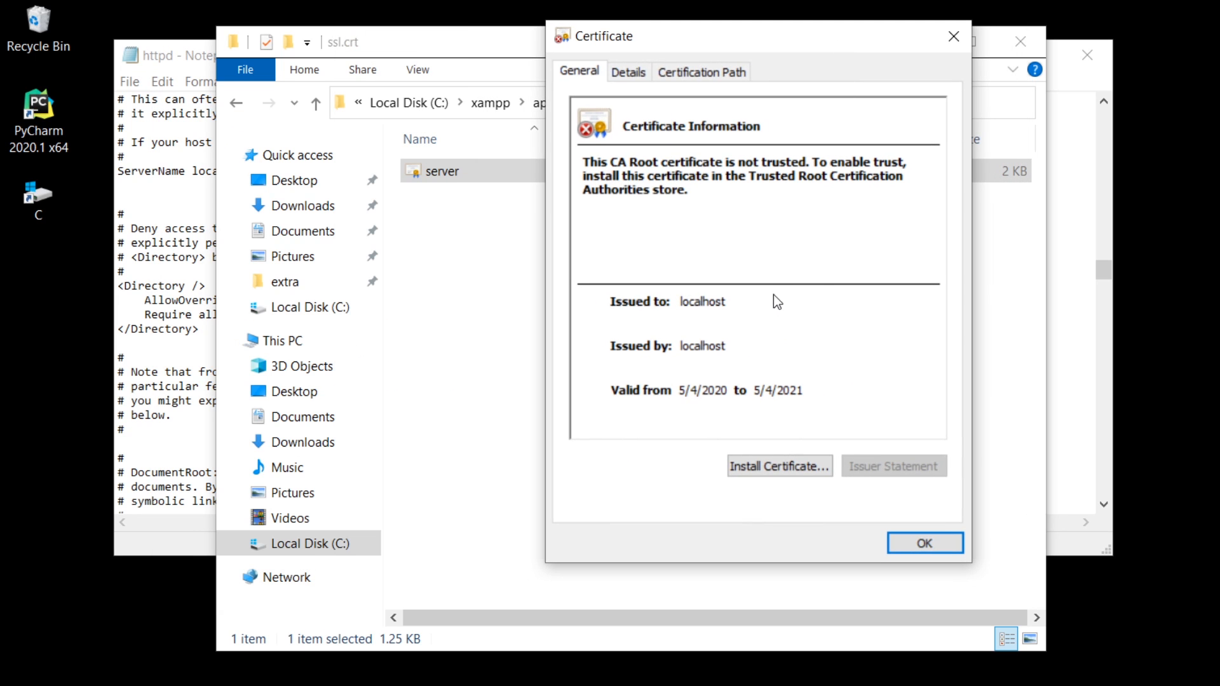
# Install the server certificate for the Local Machine, letting the wizard automatically select the certificate store, and close the certificate.
pyautogui.click(780, 465)
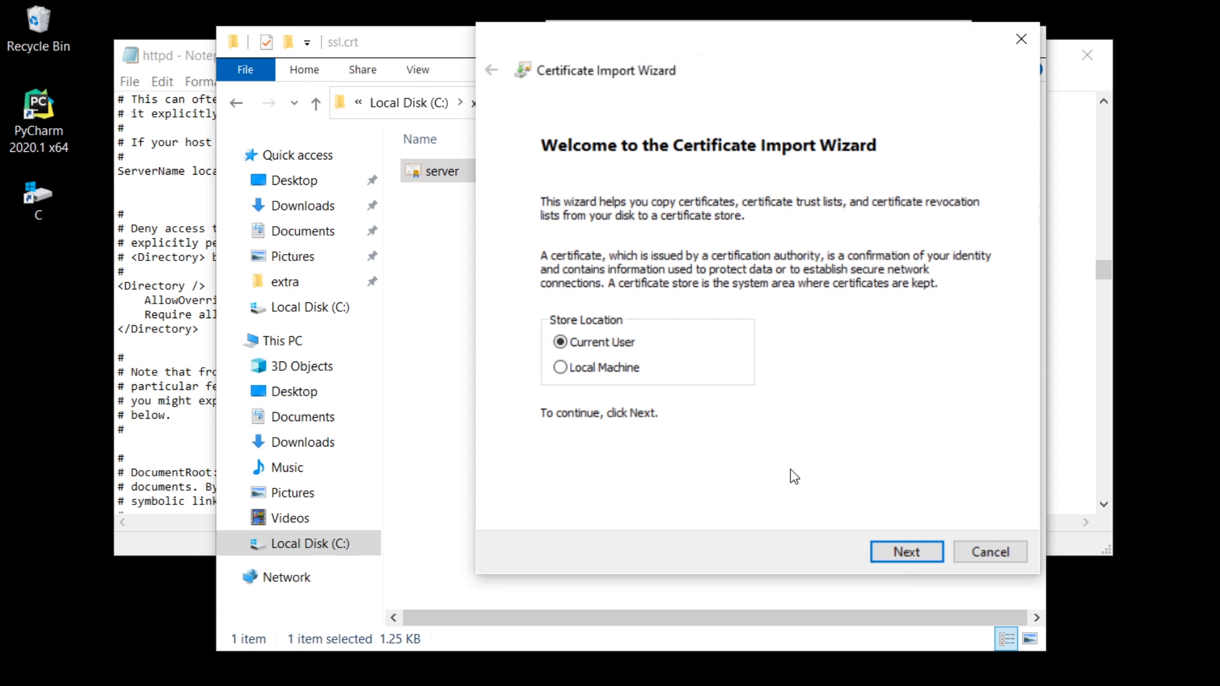
pyautogui.click(566, 368)
pyautogui.click(931, 558)
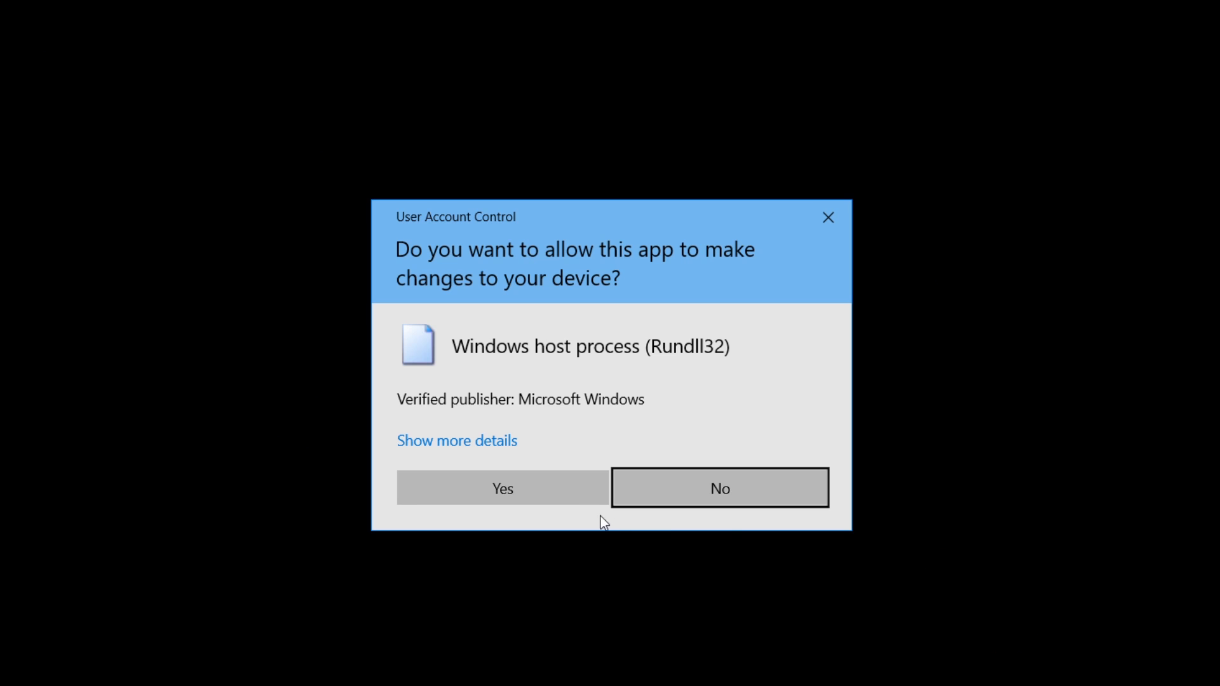
pyautogui.click(567, 492)
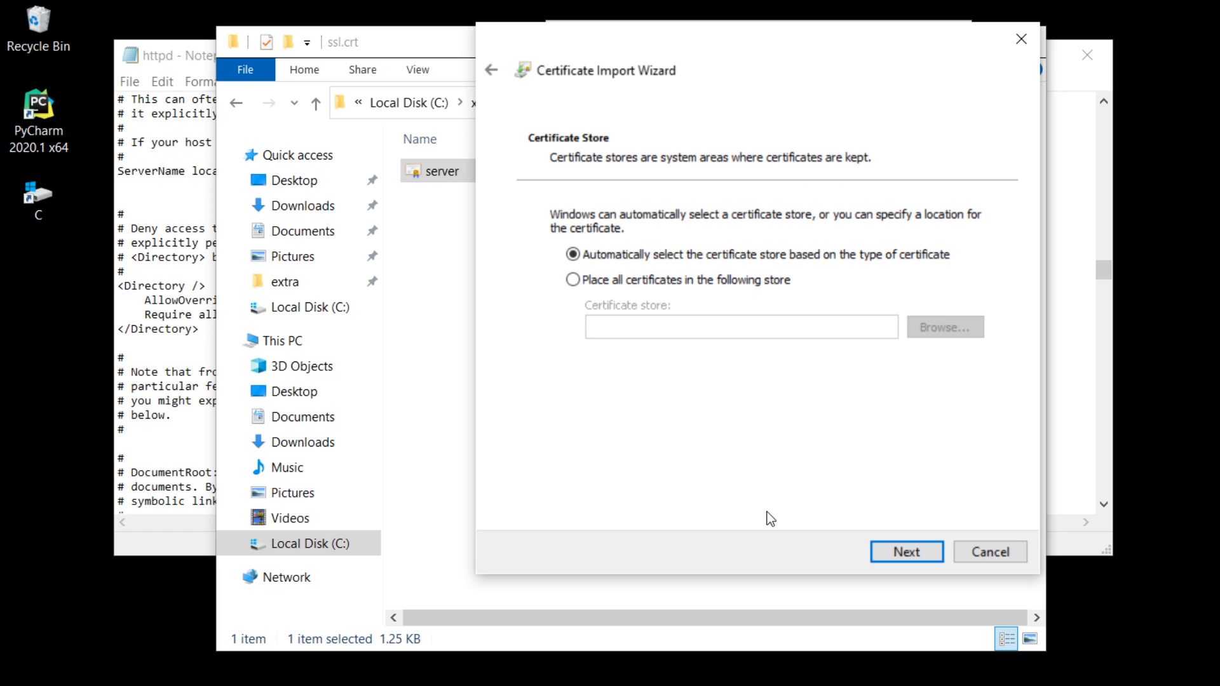
pyautogui.click(928, 553)
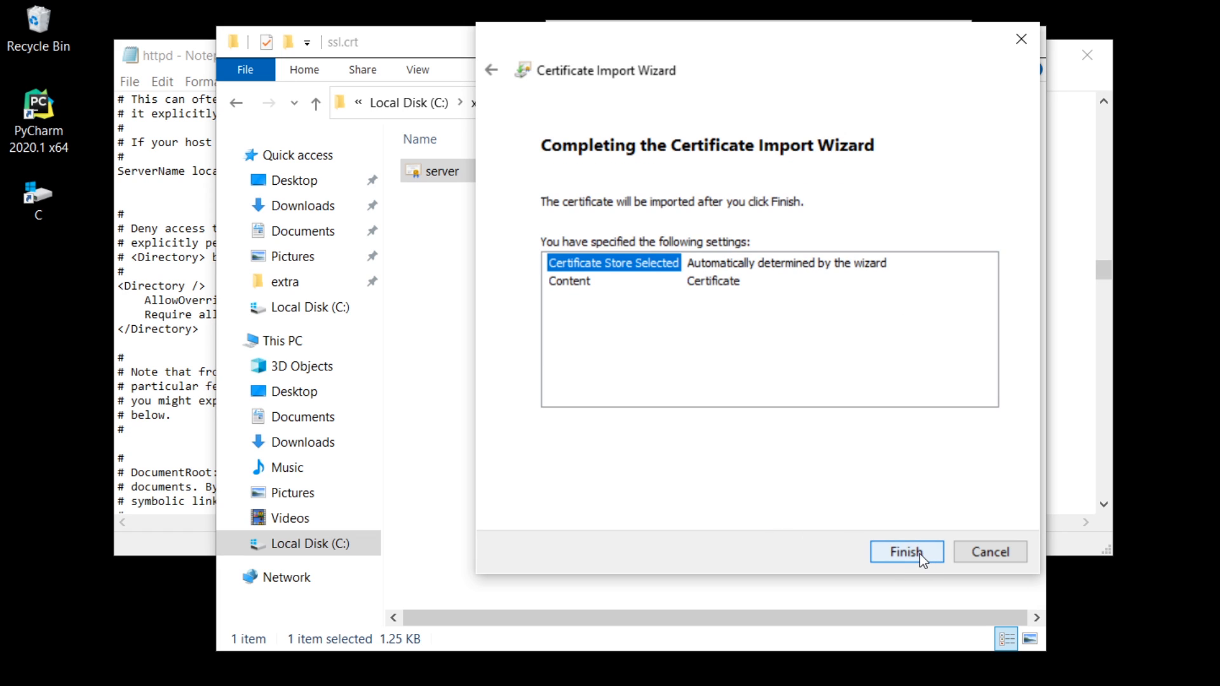
pyautogui.click(920, 554)
pyautogui.click(702, 440)
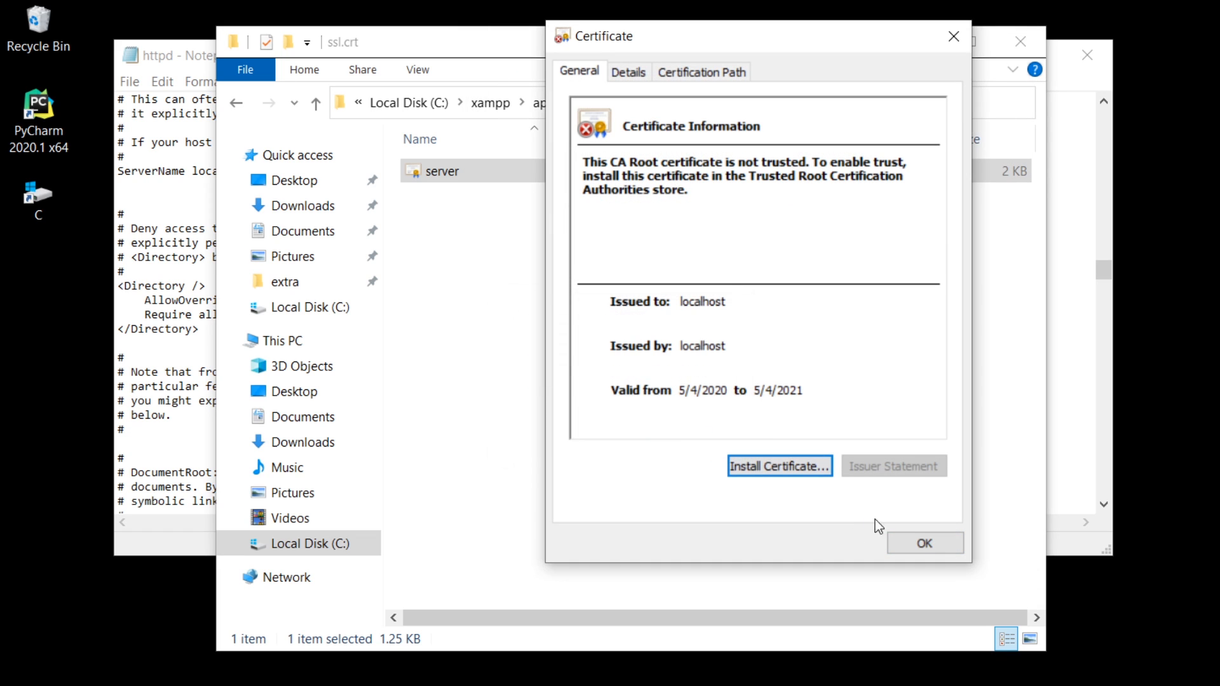
pyautogui.click(925, 544)
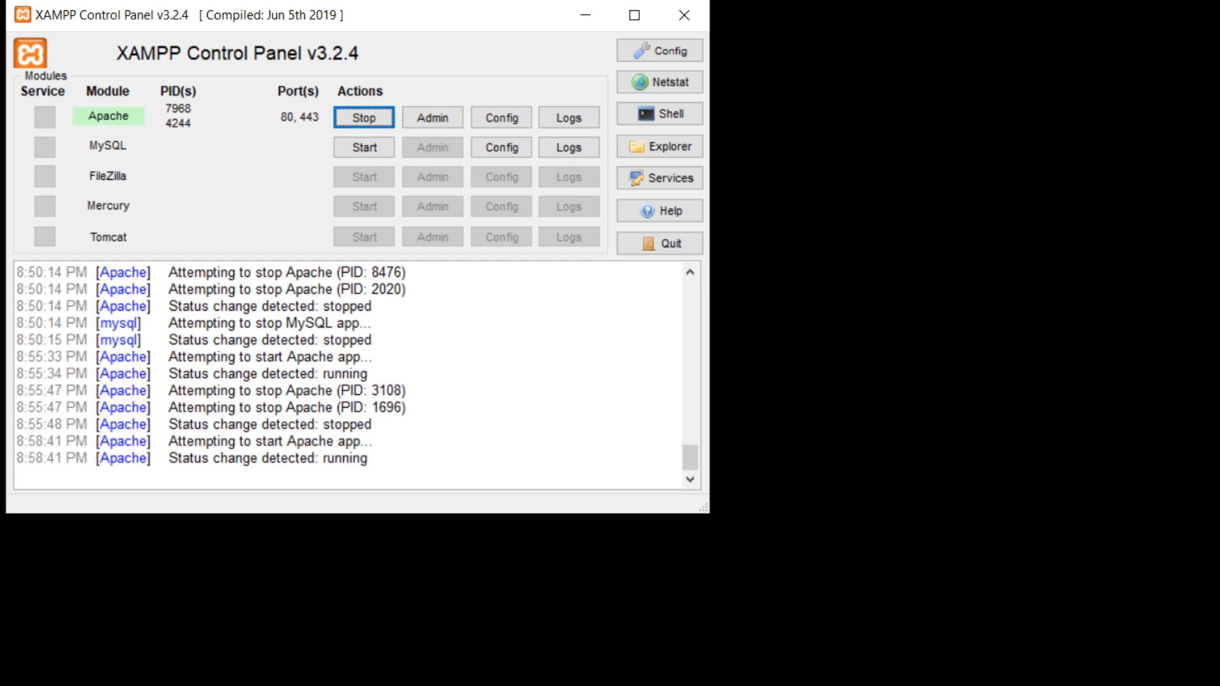
# Switch to Chrome and open chrome://flags/#allow-insecure-localhost to check the setting for invalid localhost certificates.
pyautogui.click(168, 638)
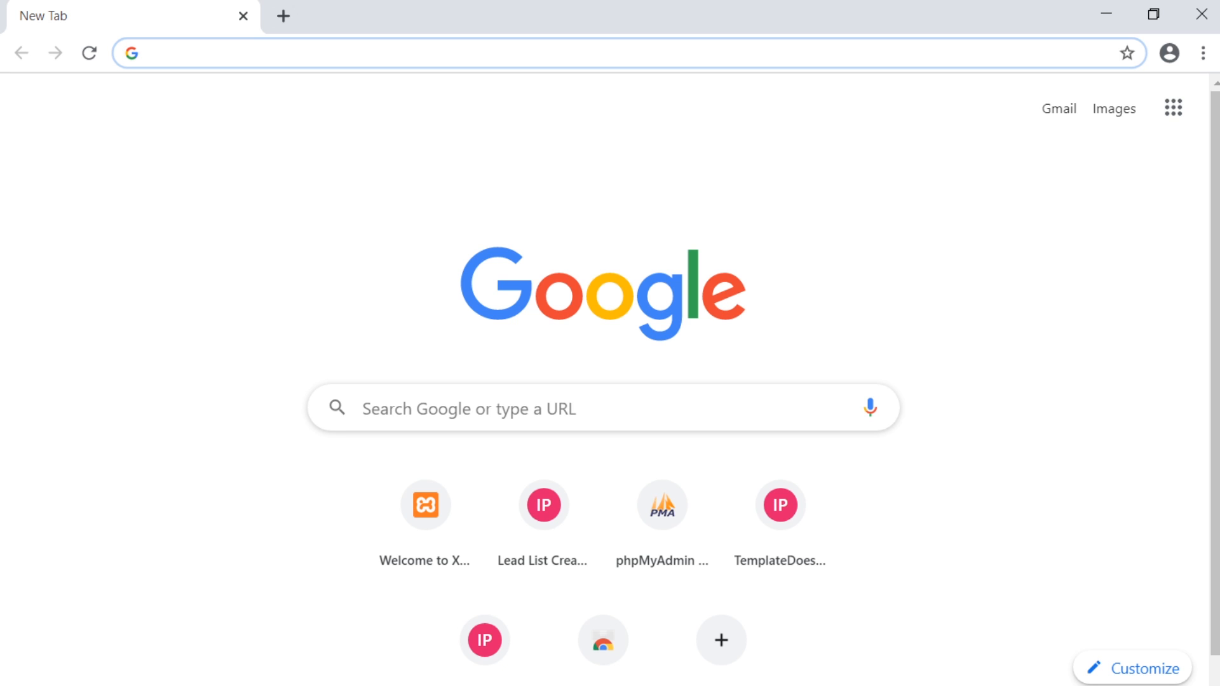
pyautogui.write('chrome://flags/#allow-insecure-localhost')
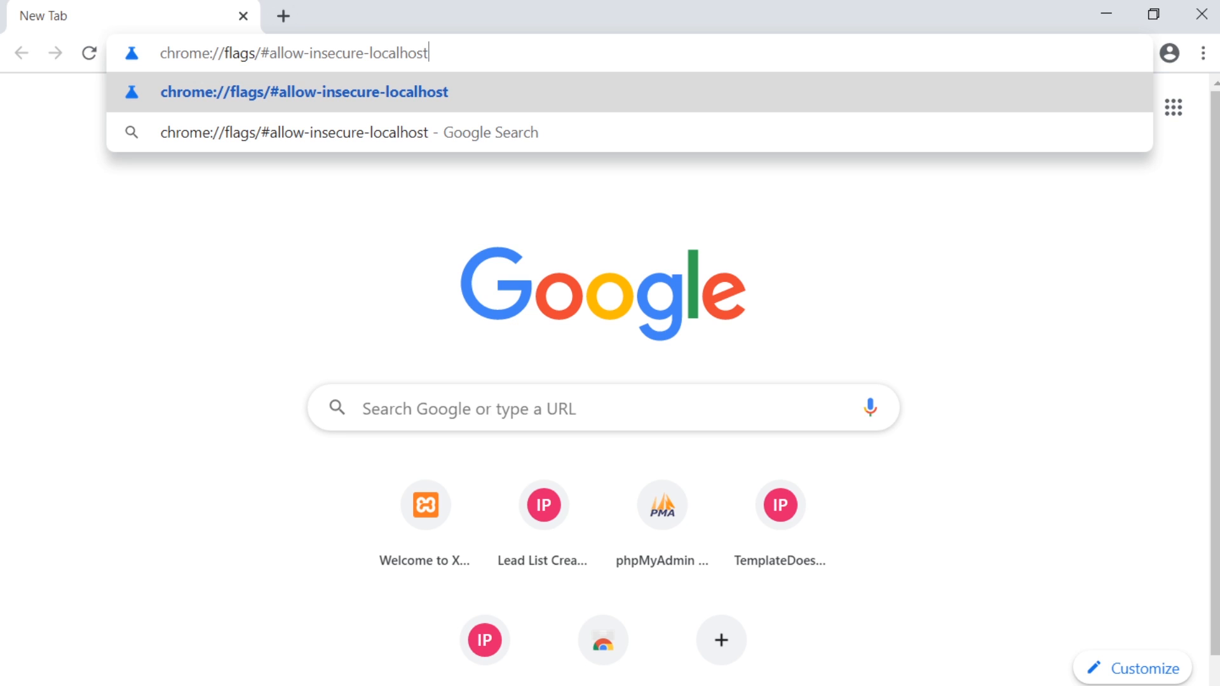
pyautogui.press('Return')
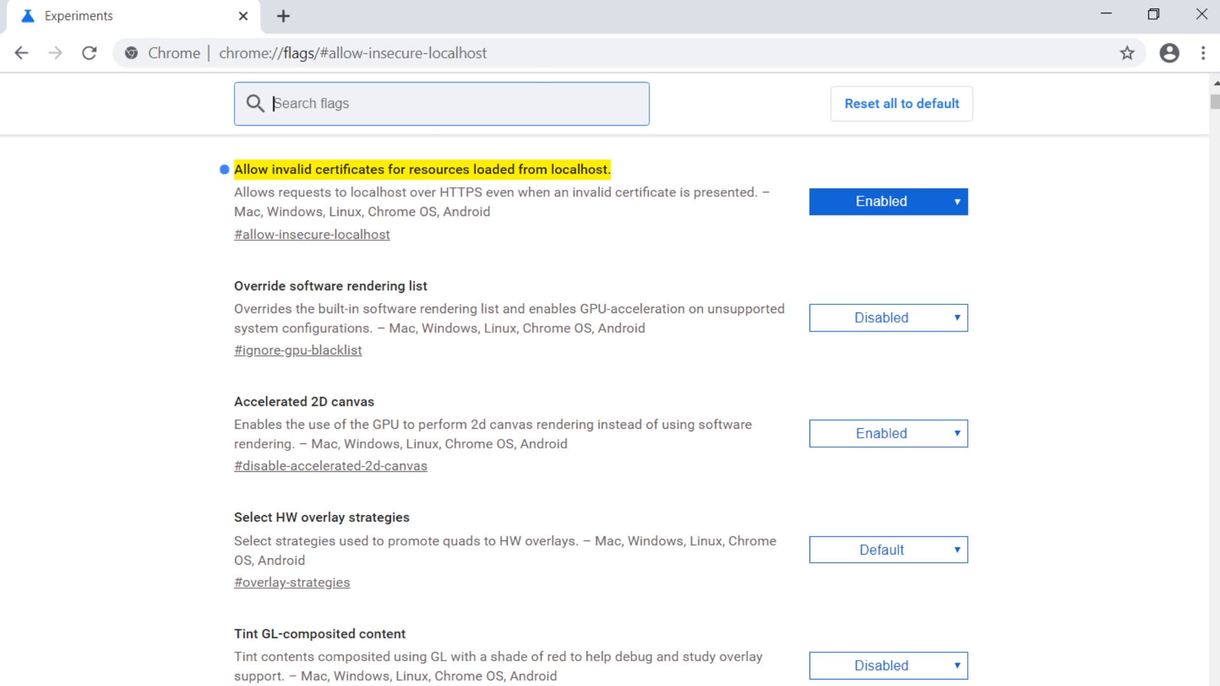
pyautogui.hotkey('ctrl', 'l')
pyautogui.write('http://')
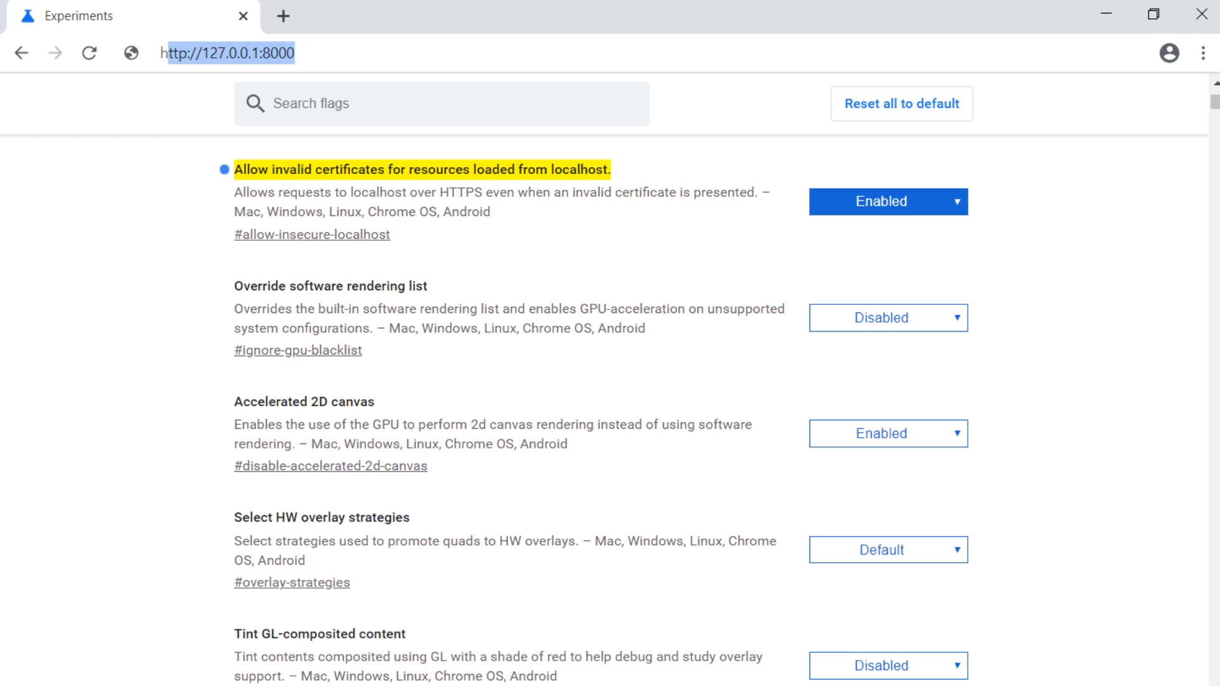
pyautogui.write('localhost')
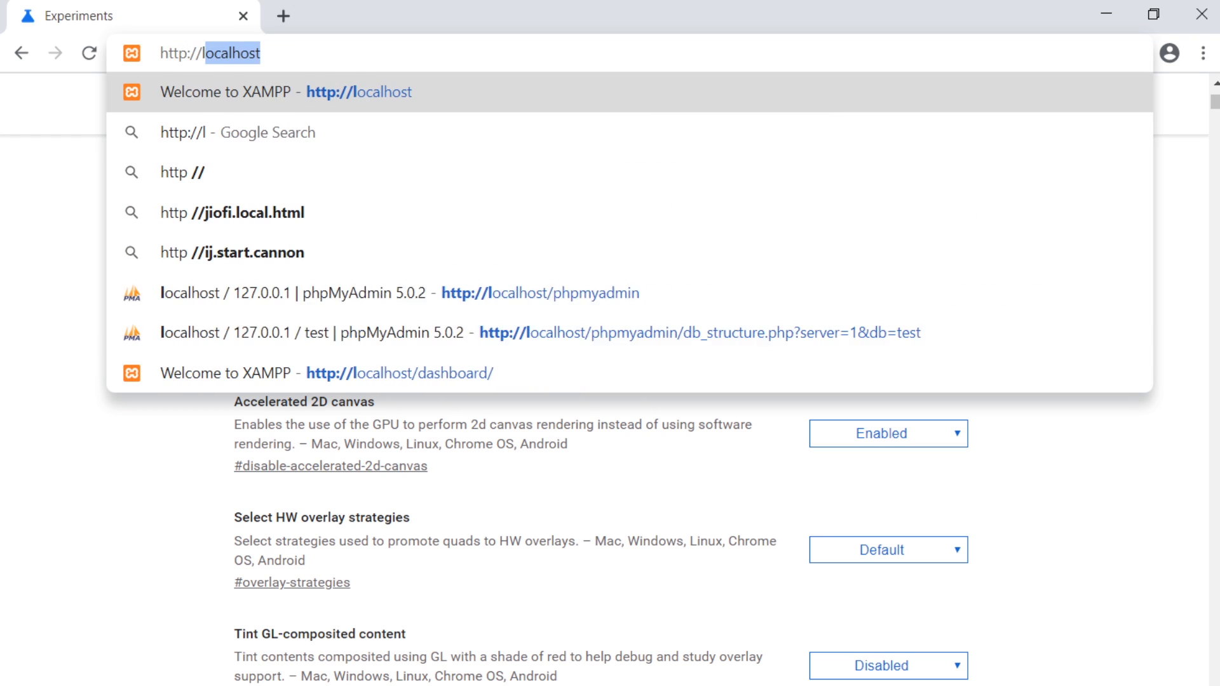
pyautogui.press('Return')
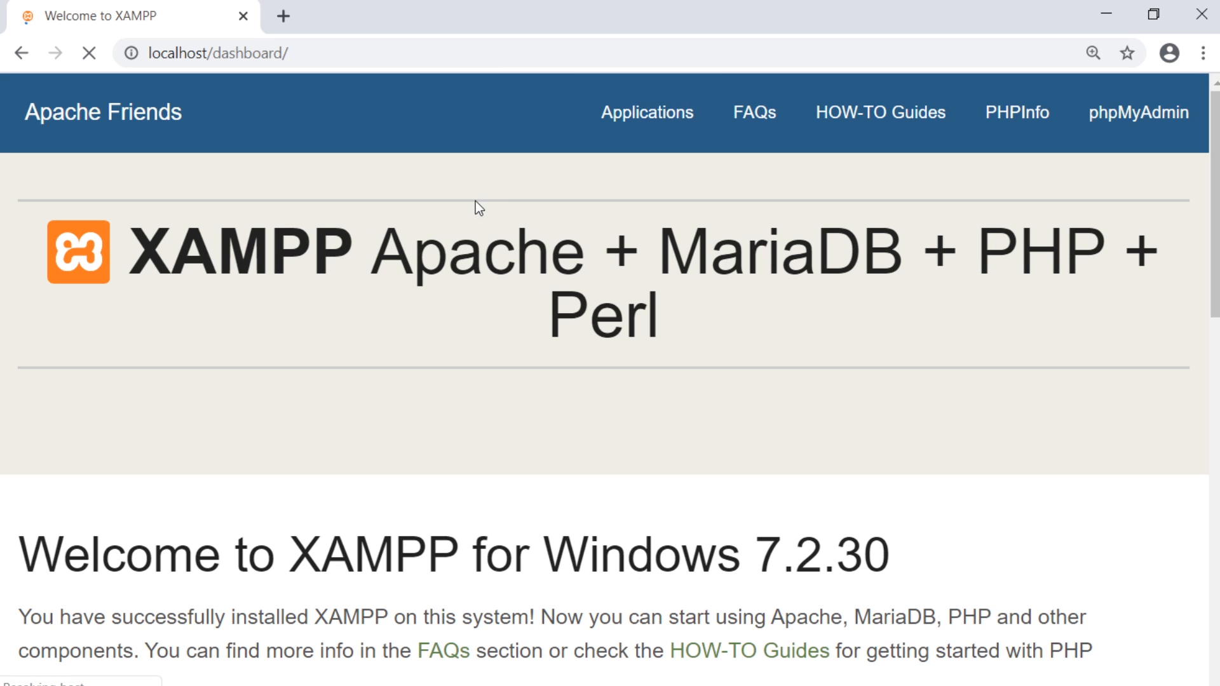
pyautogui.click(131, 53)
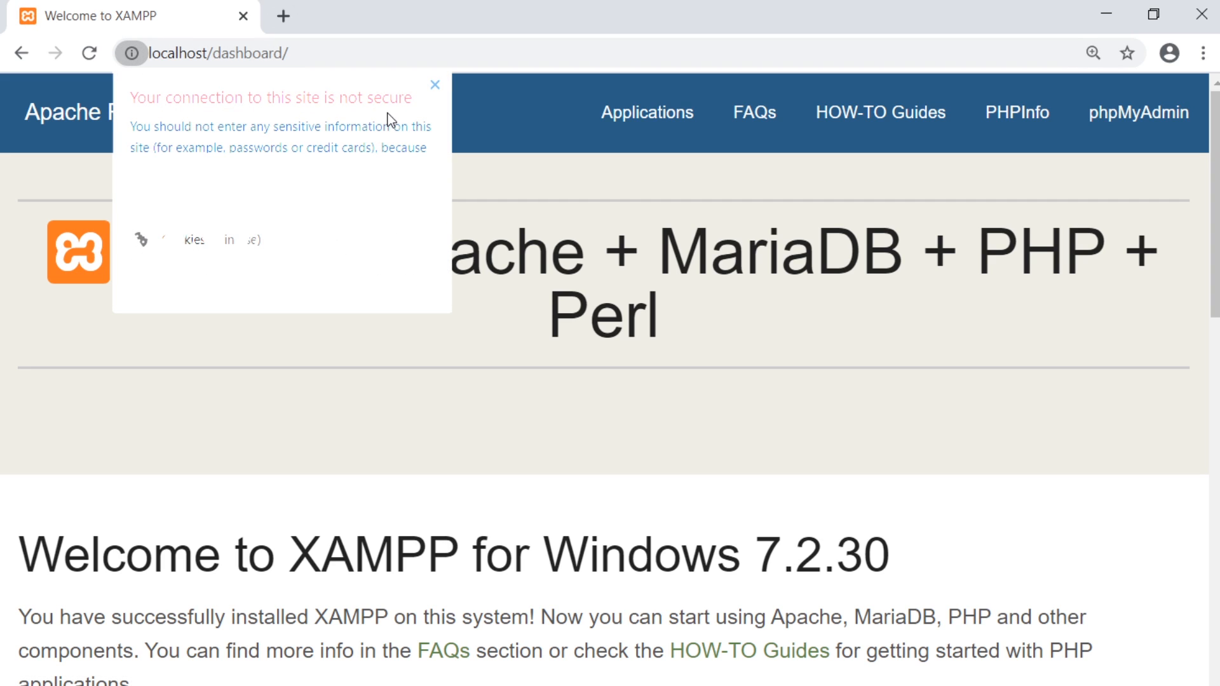
pyautogui.click(434, 86)
# Load the localhost dashboard over HTTPS.
pyautogui.hotkey('ctrl', 'l')
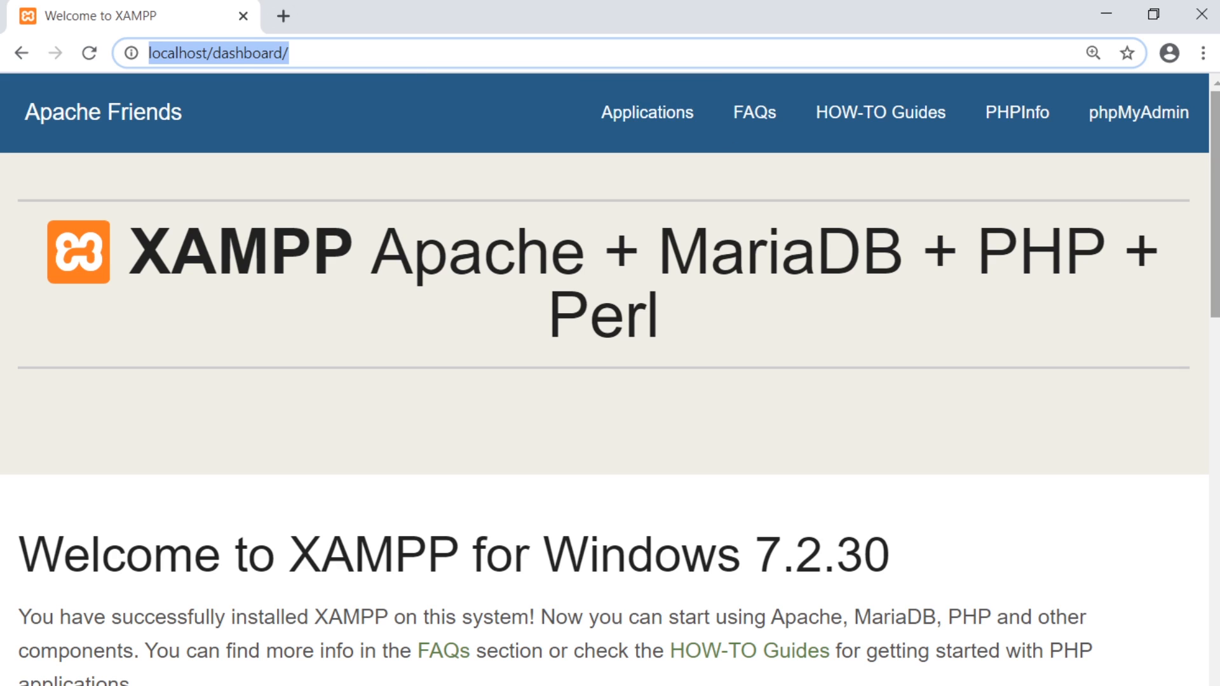
pyautogui.click(1216, 286)
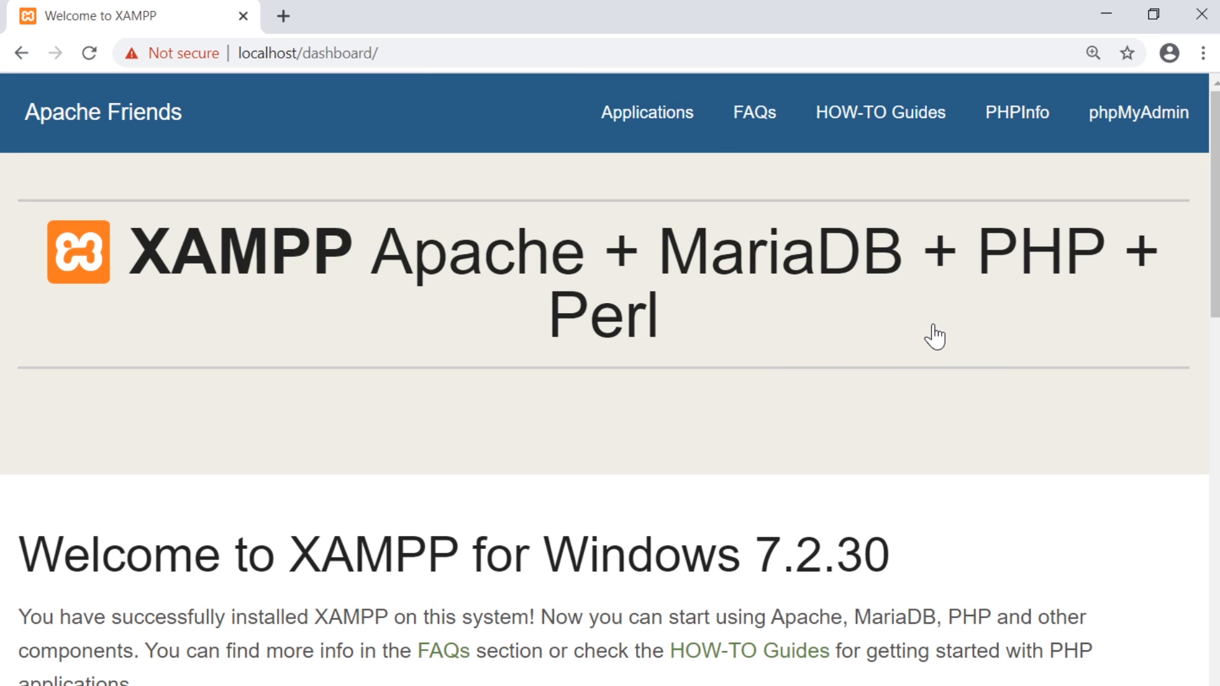